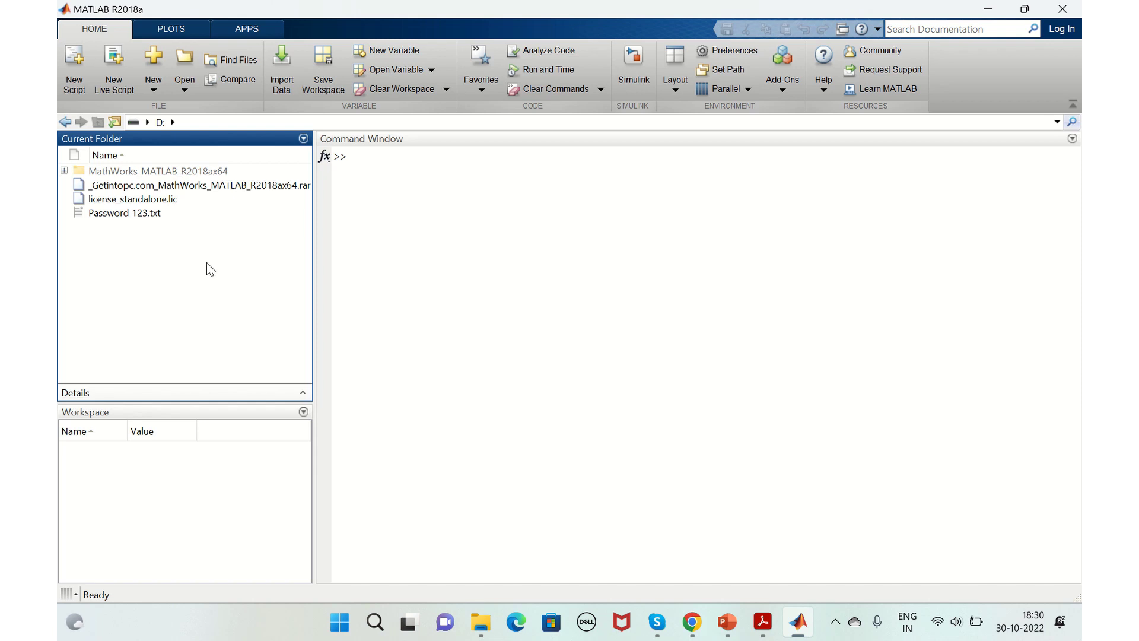
Create a new folder named 'Custom Library' in the D: current folder
right_click(86, 239)
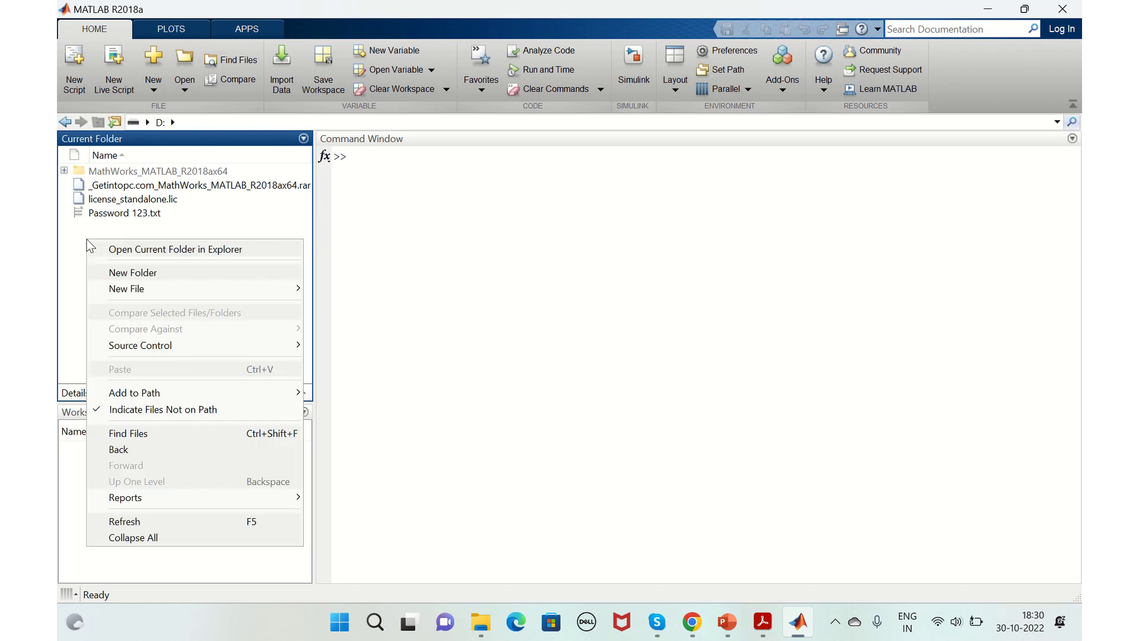
left_click(148, 274)
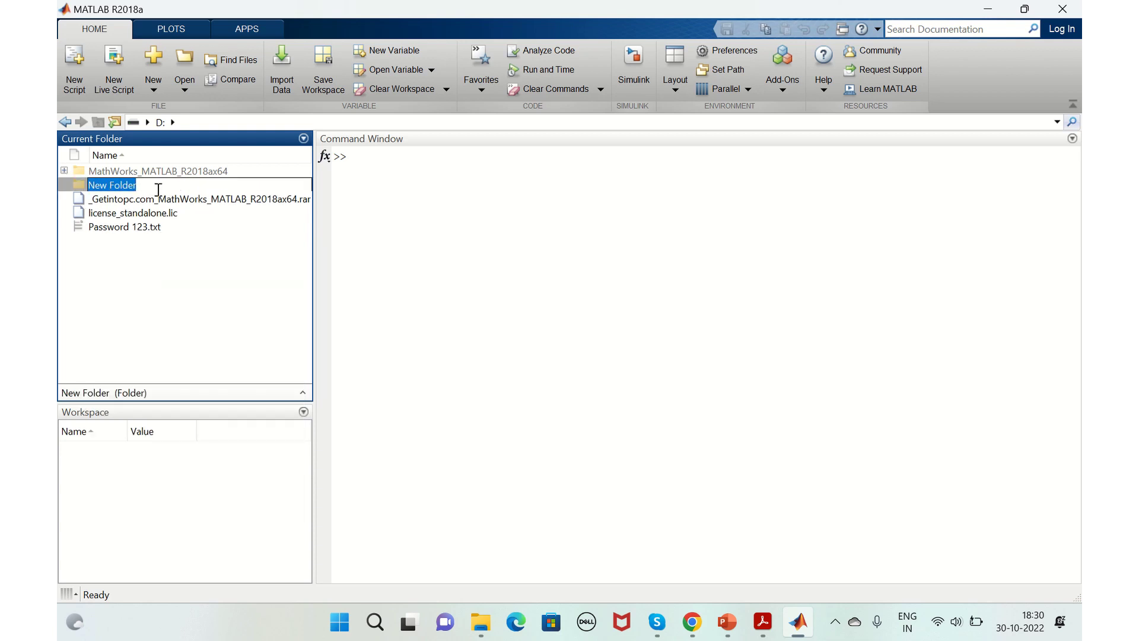
type("Cu")
type("stom ")
type("Lin")
type("brary")
key("Return")
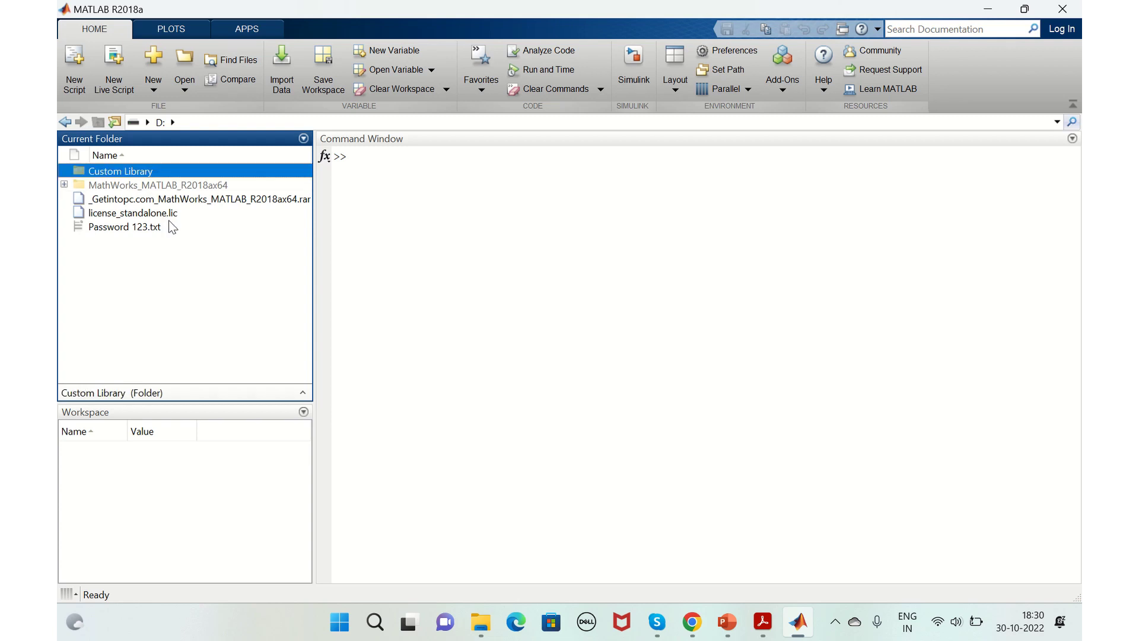
Add Custom Library with its subfolders to the MATLAB search path
right_click(123, 171)
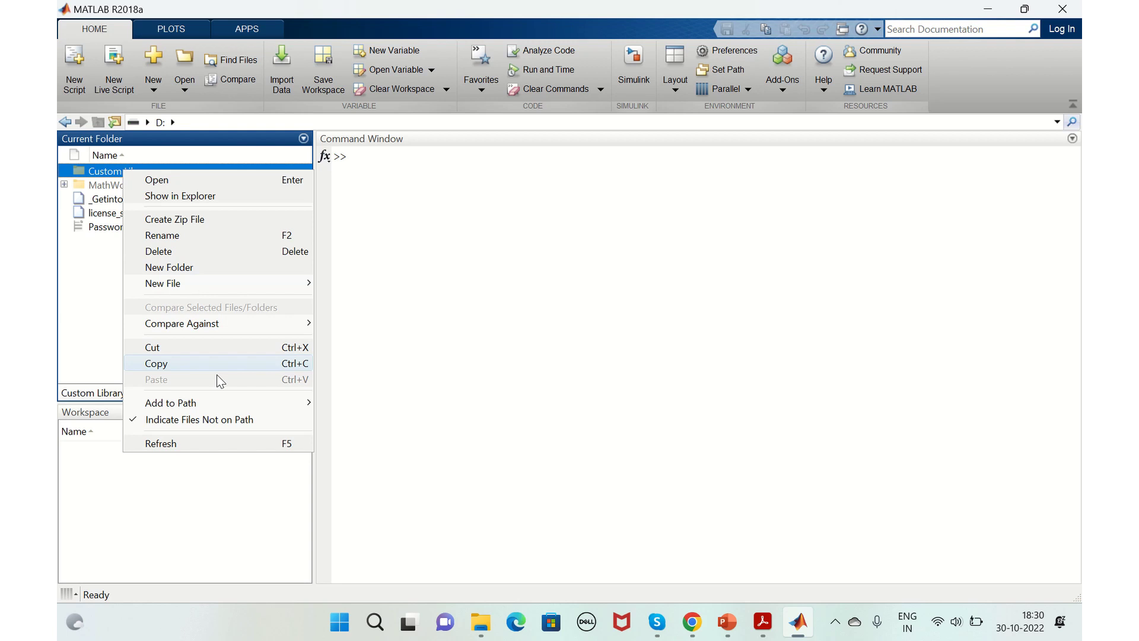
mouse_move(229, 407)
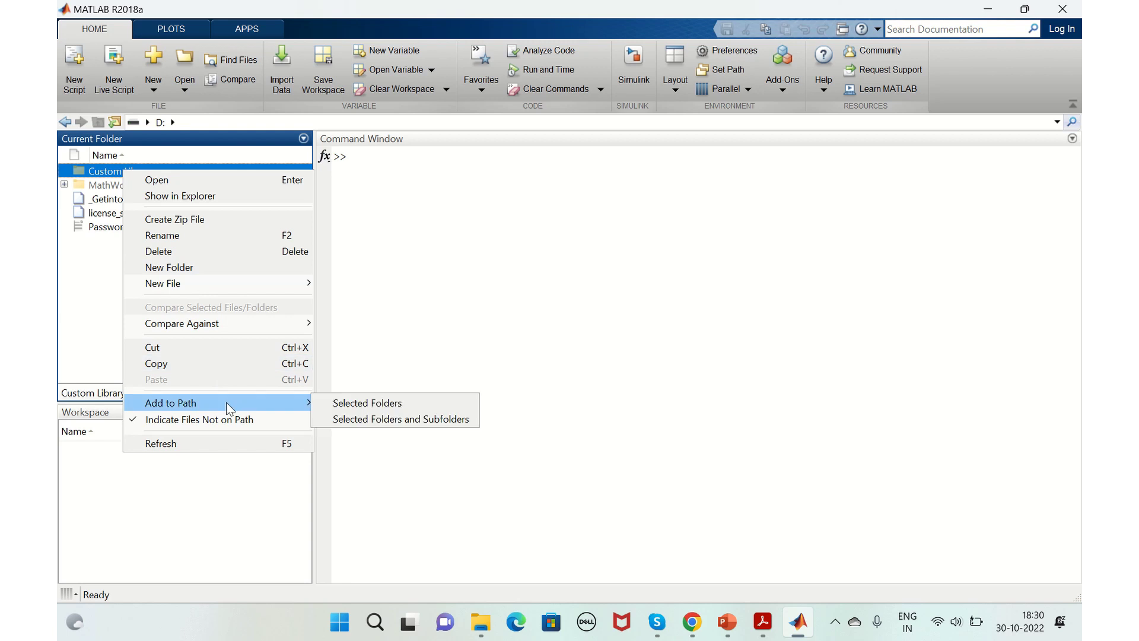
left_click(371, 420)
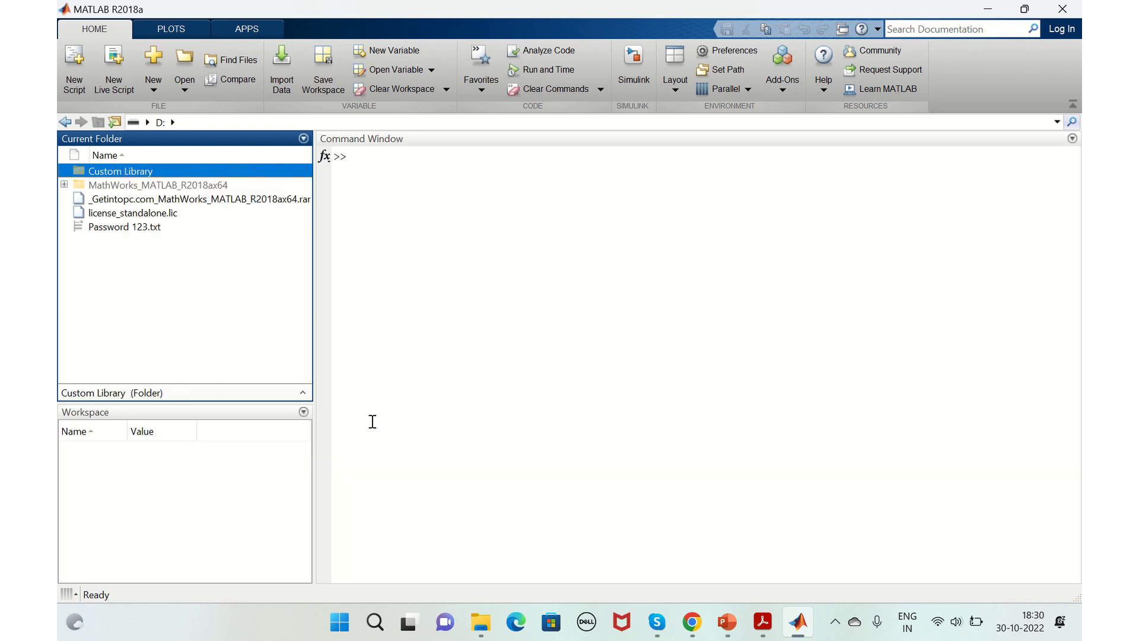
left_click(105, 291)
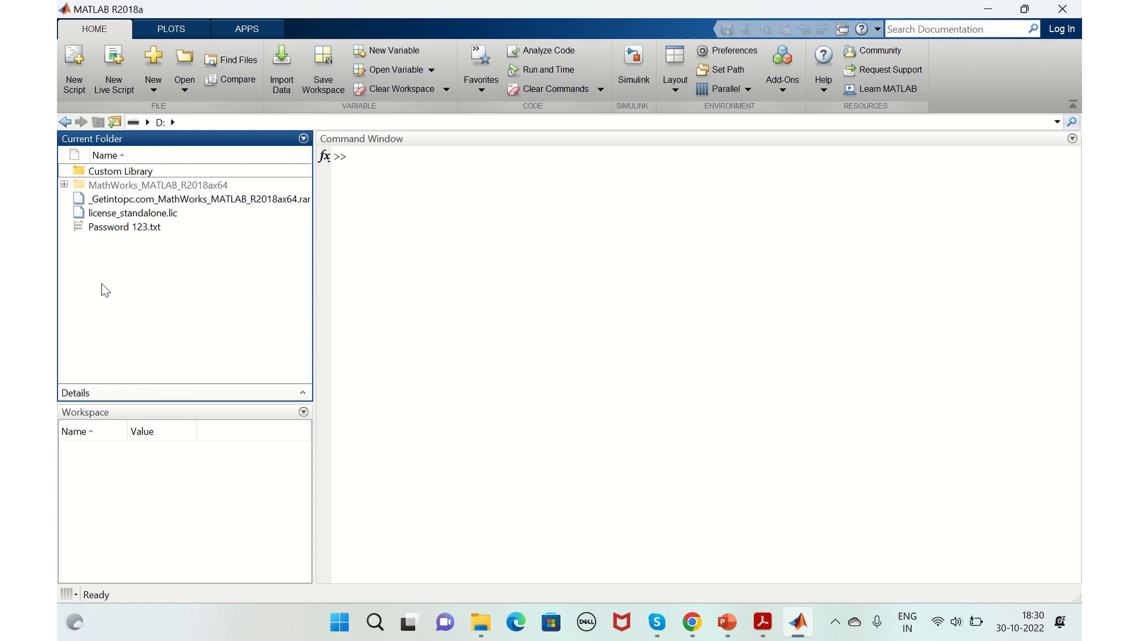
Check the folder is listed in Set Path, then start a new blank script
left_click(714, 72)
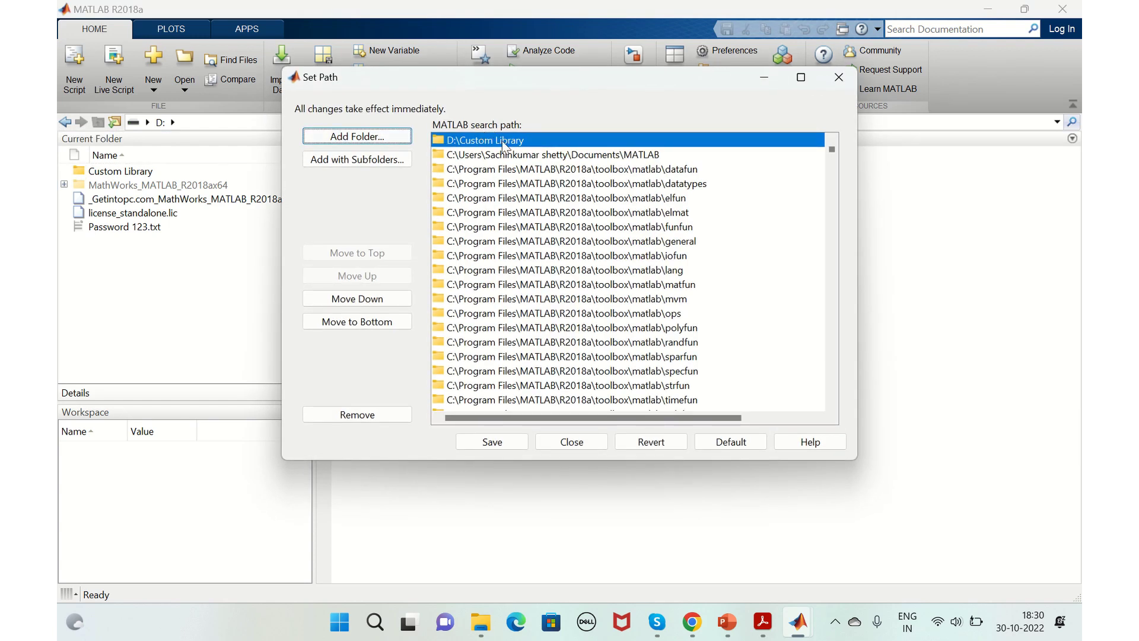
left_click(839, 83)
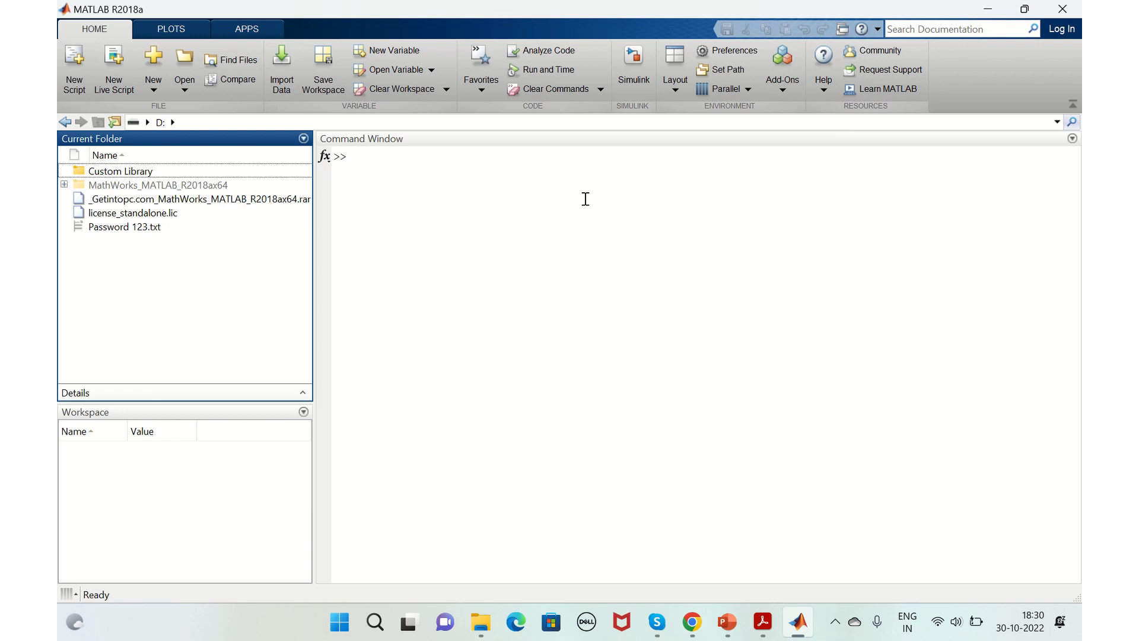
left_click(83, 76)
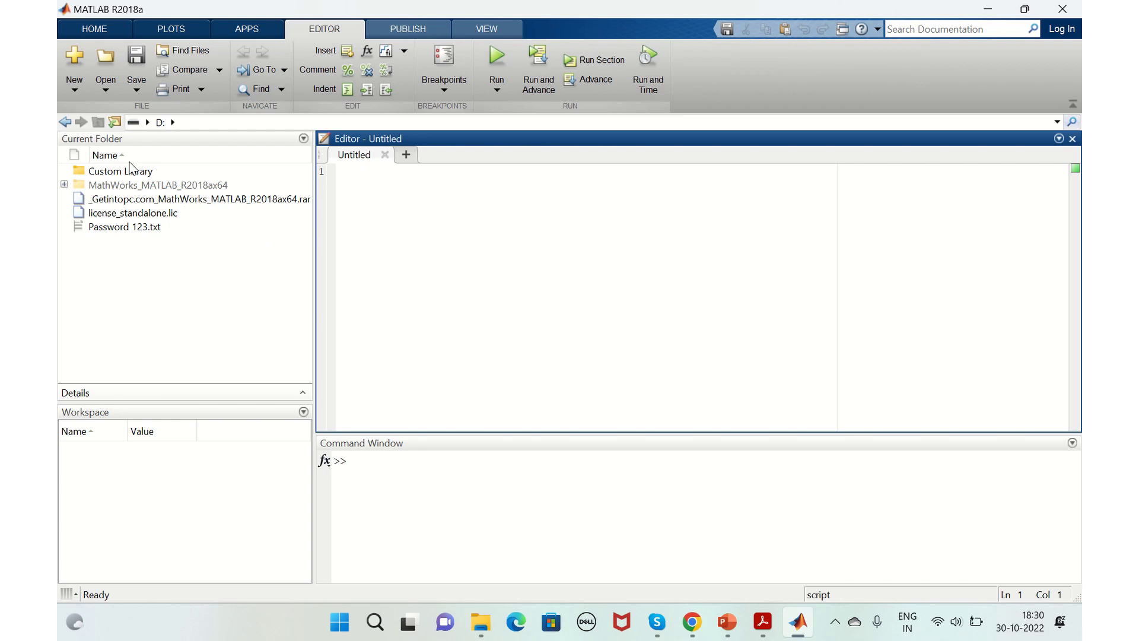
left_click(691, 622)
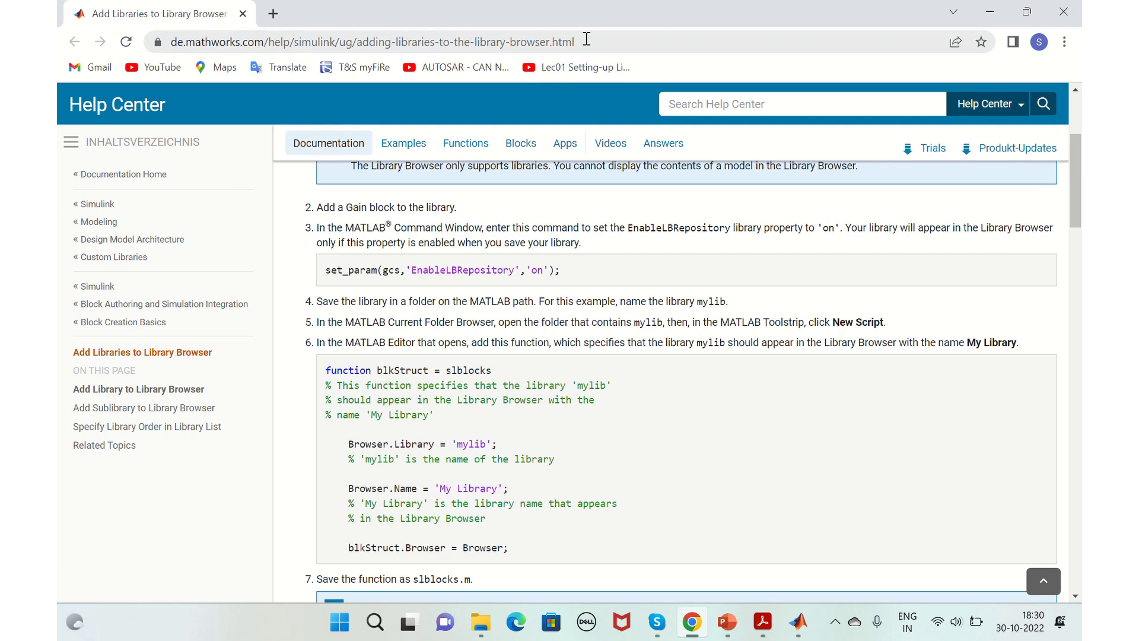
Copy the example slblocks function from the help page into the untitled script
scroll(518, 469, "down", 2)
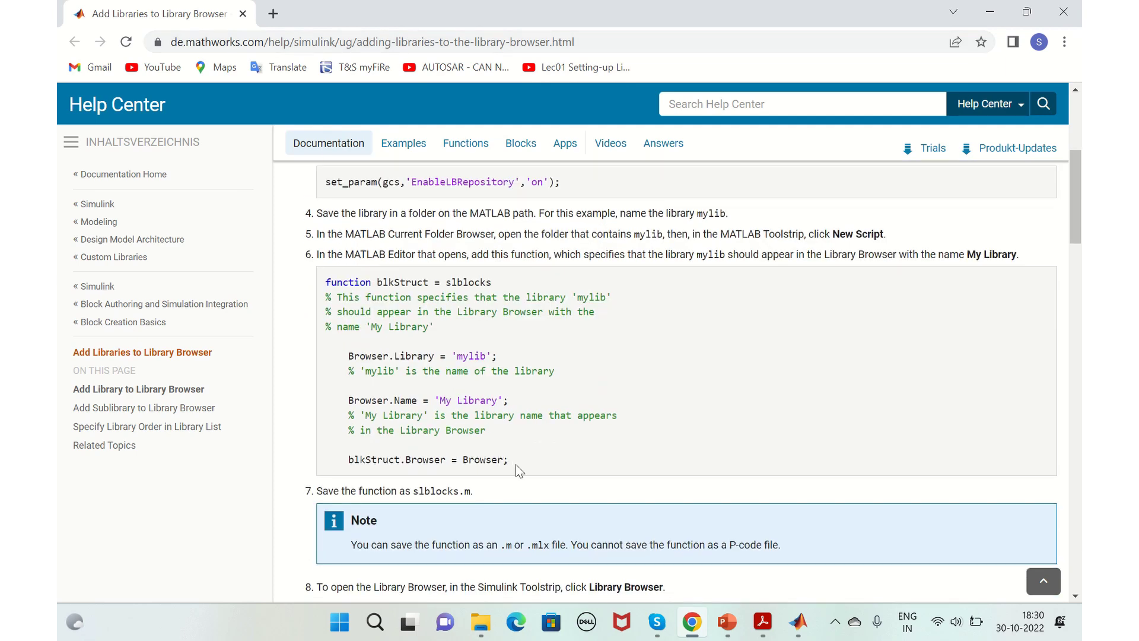
left_click_drag(517, 465, 317, 298)
key("ctrl+c")
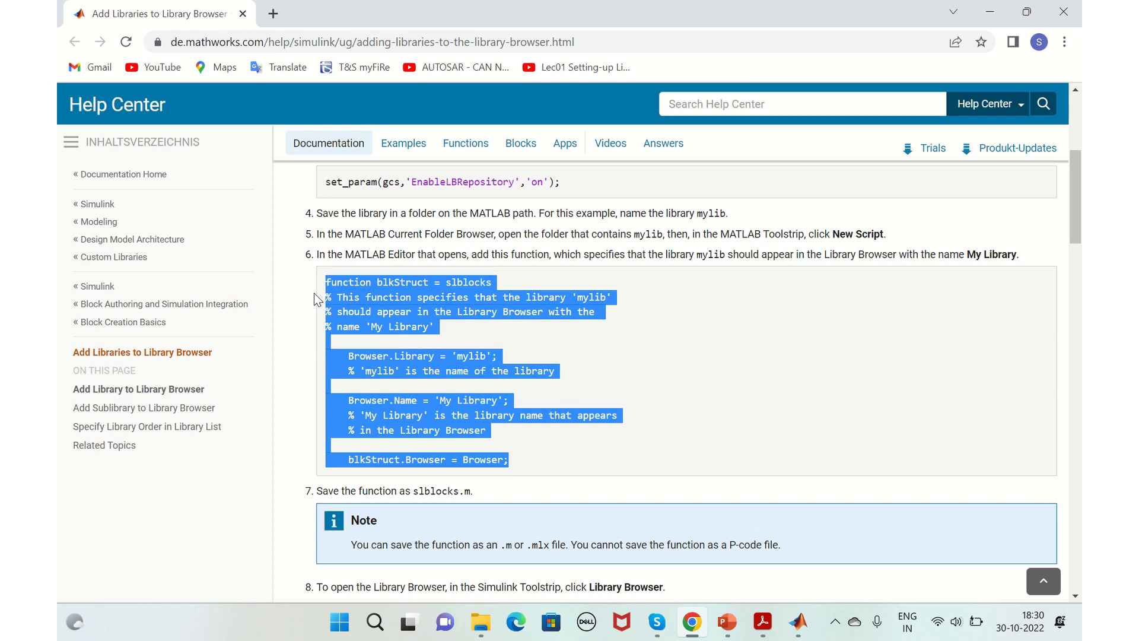
left_click(986, 10)
key("ctrl+v")
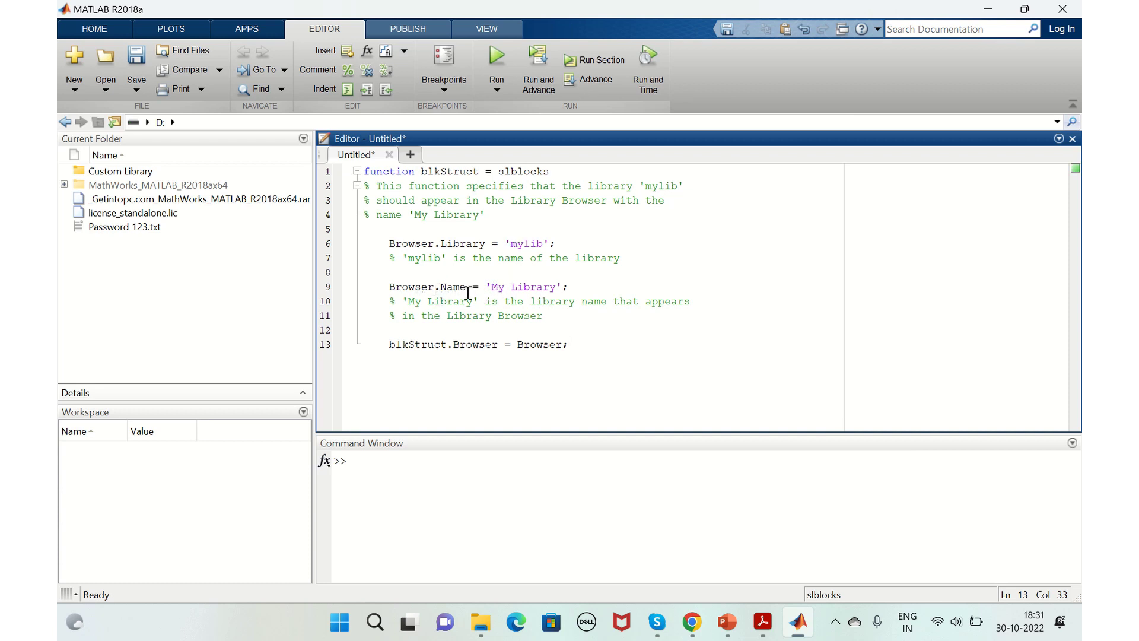
Replace 'mylib' with 'Custom' as the Browser.Library value on line 6
mouse_move(475, 3)
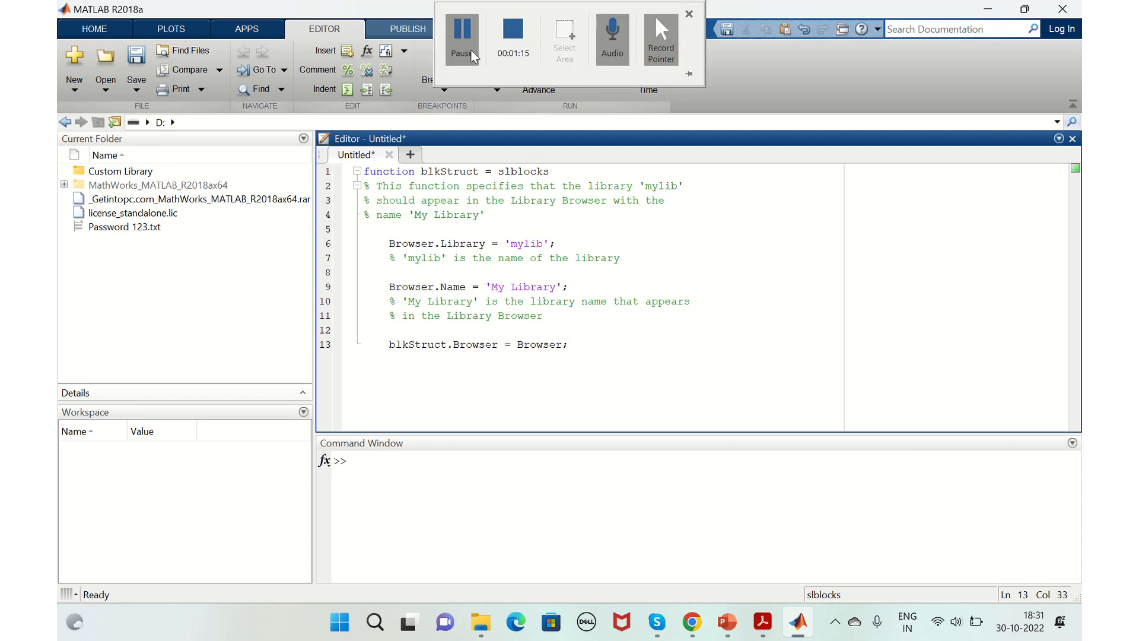
left_click(474, 57)
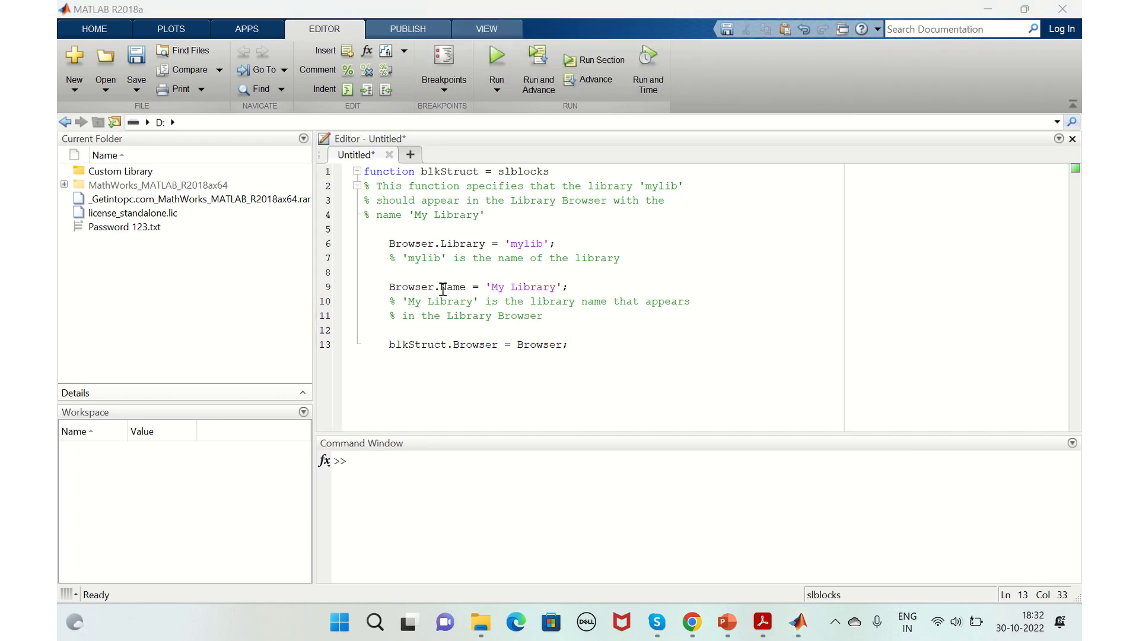
left_click_drag(432, 287, 539, 287)
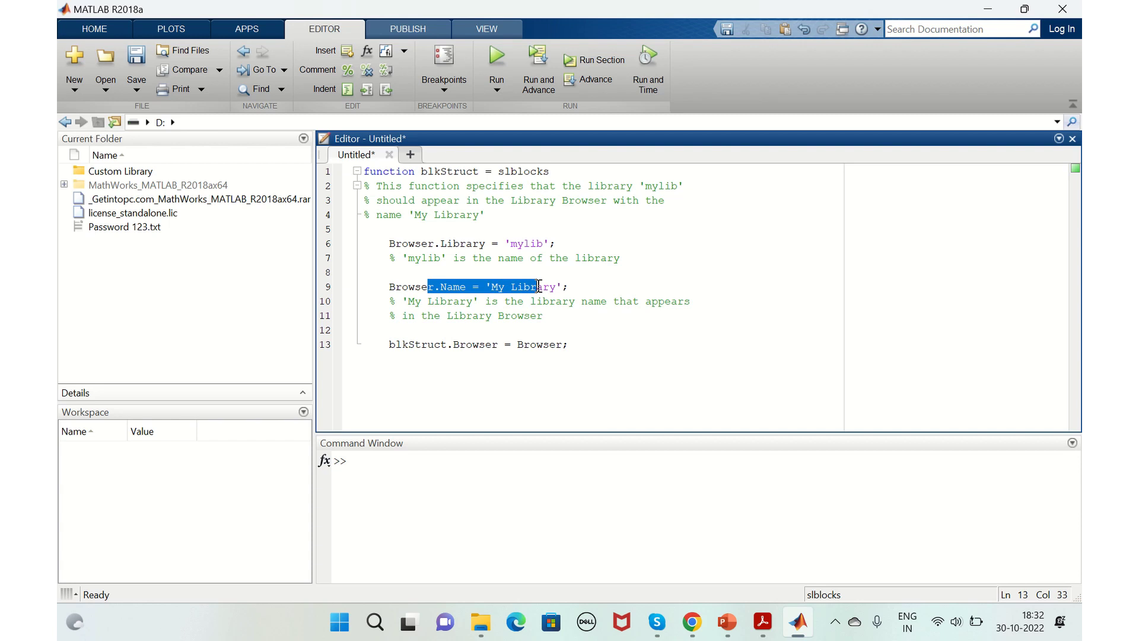
left_click(512, 245)
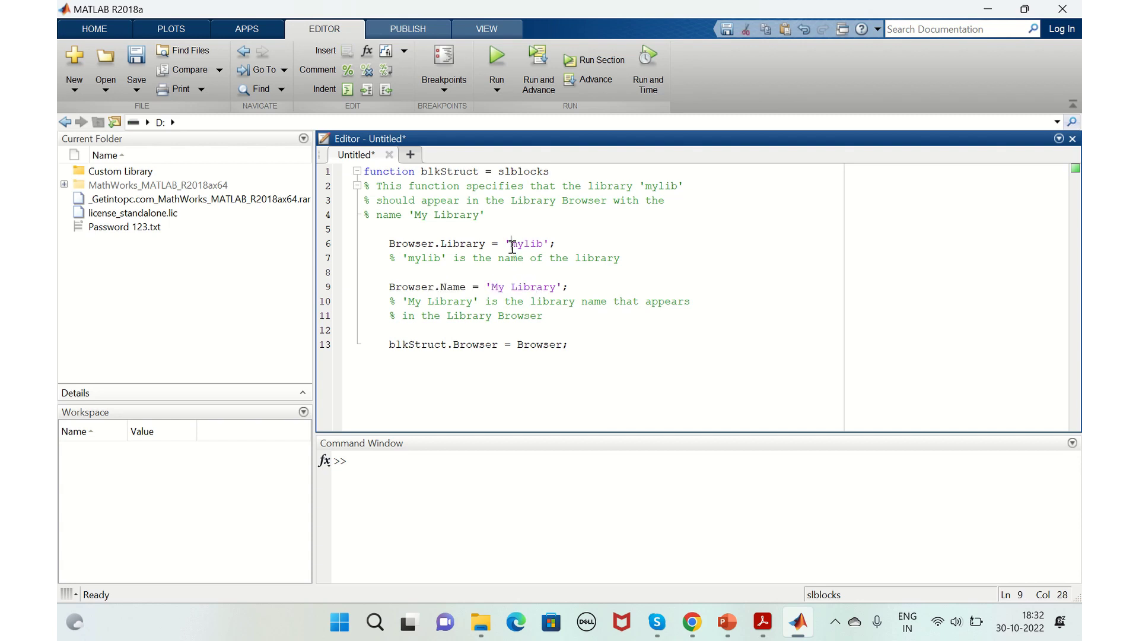
left_click_drag(512, 245, 542, 248)
type("Custom")
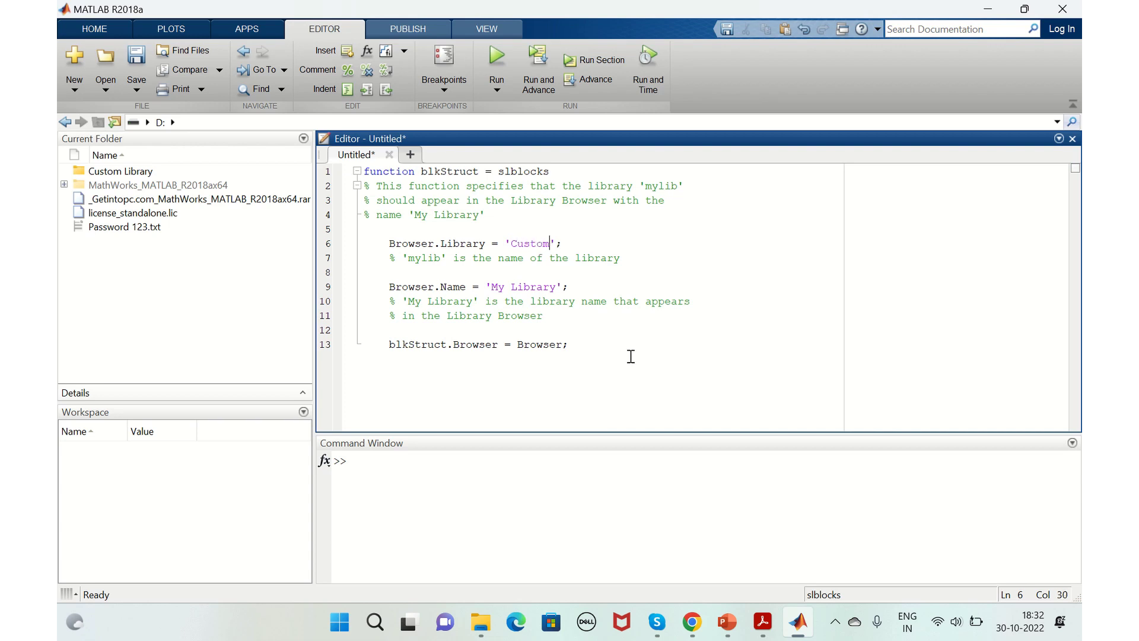
Save the script as slblocks.m in the Custom Library folder
key("ctrl+s")
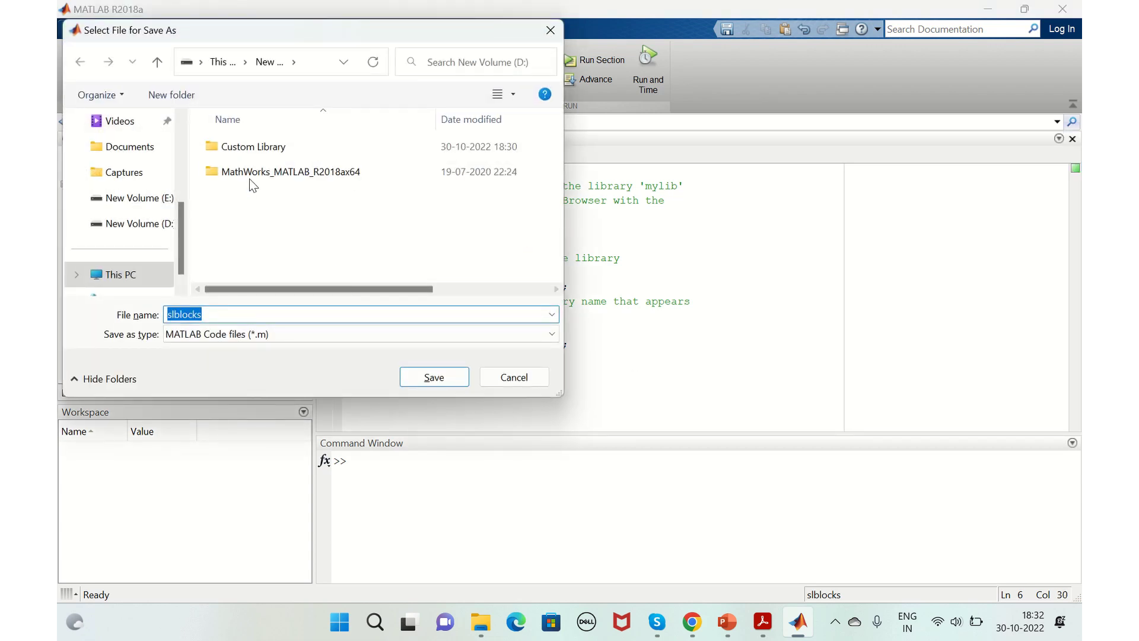
left_click(278, 152)
double_click(277, 152)
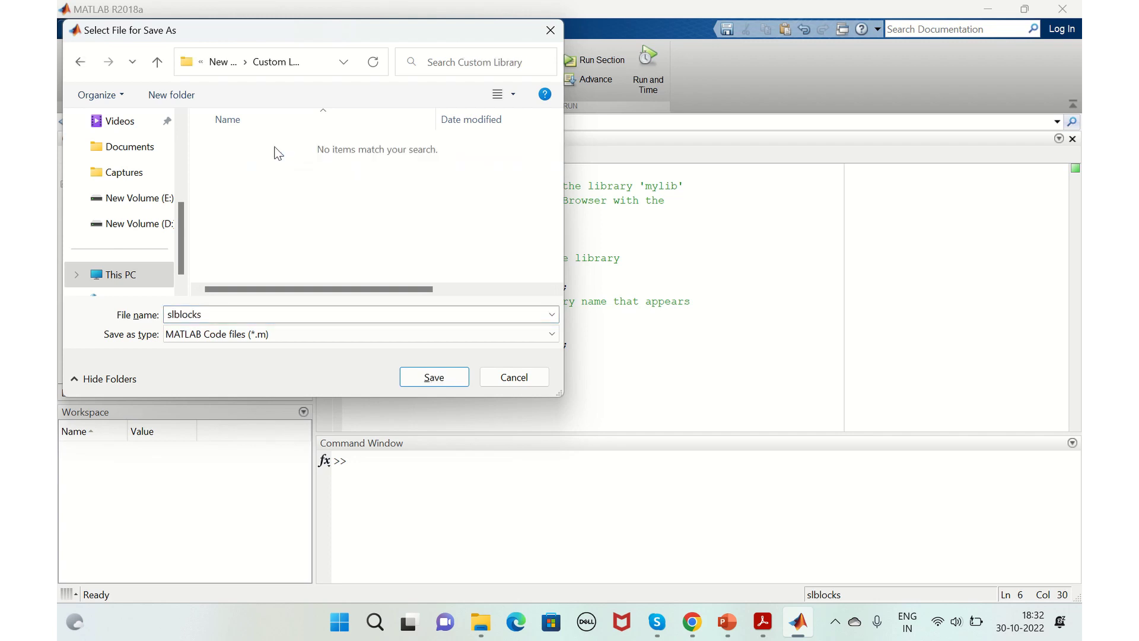
left_click(435, 379)
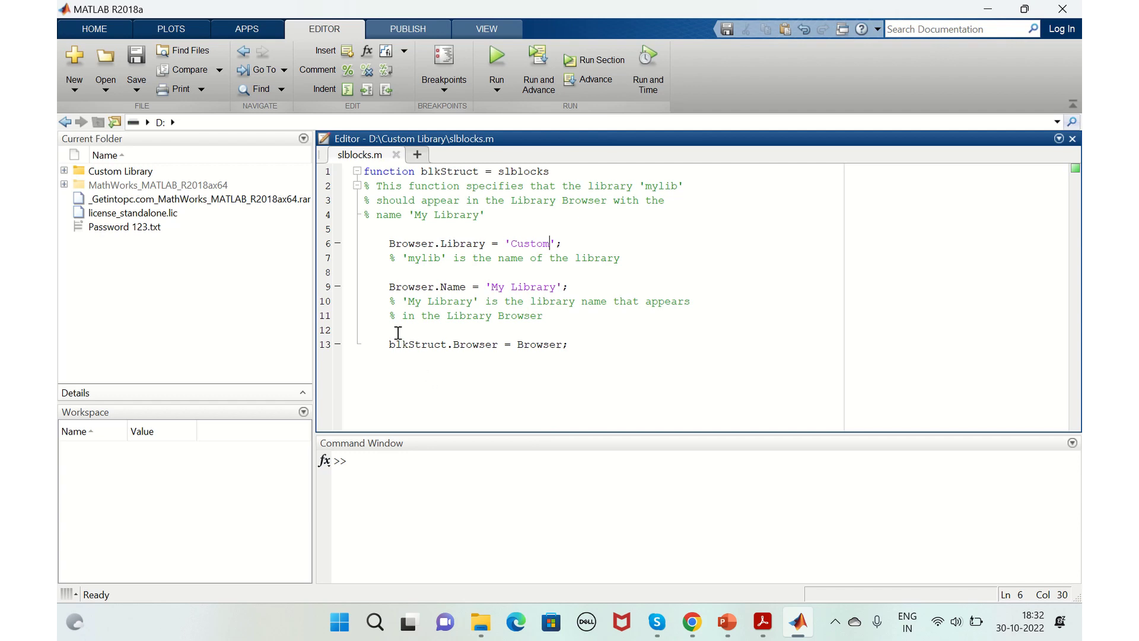
left_click(91, 31)
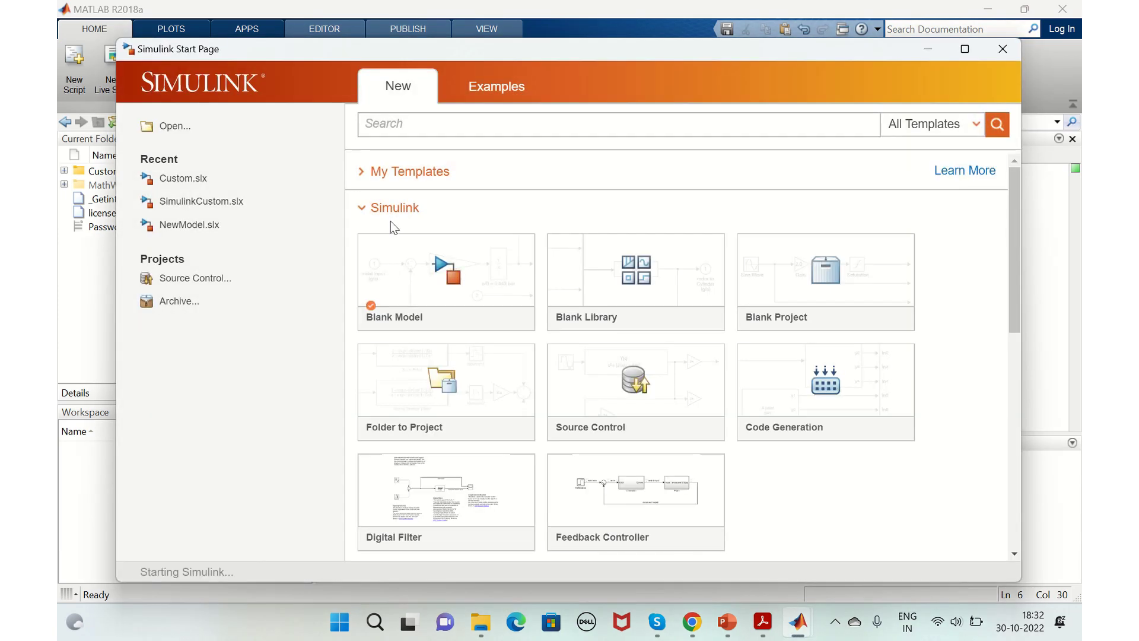
Create a Blank Library from the Simulink Start Page and open the Library Browser
left_click(600, 283)
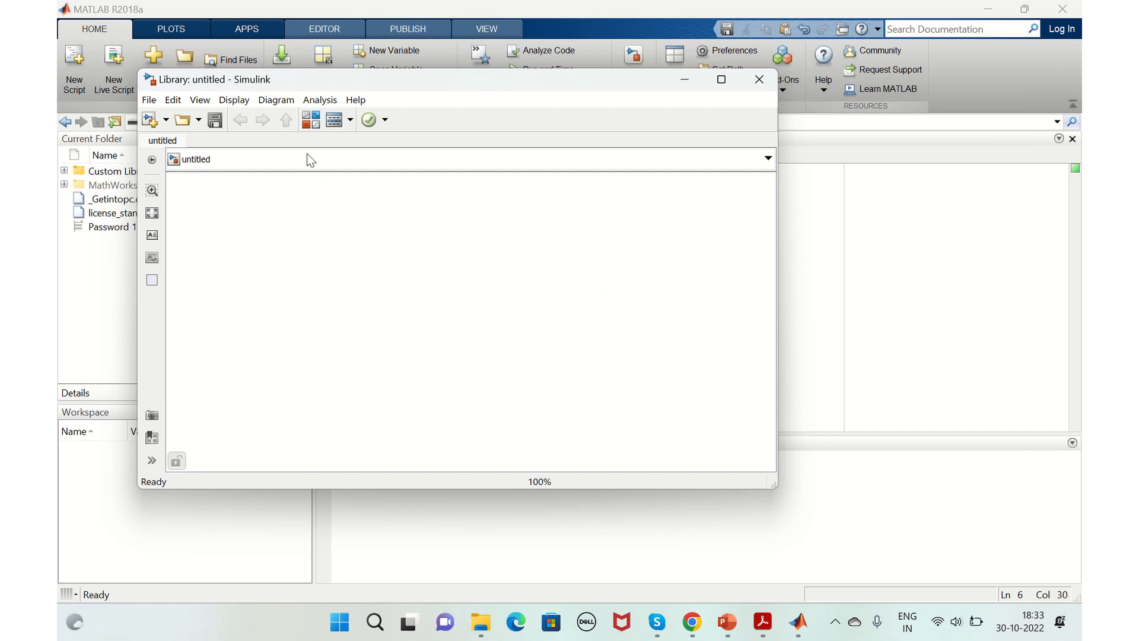
left_click(313, 125)
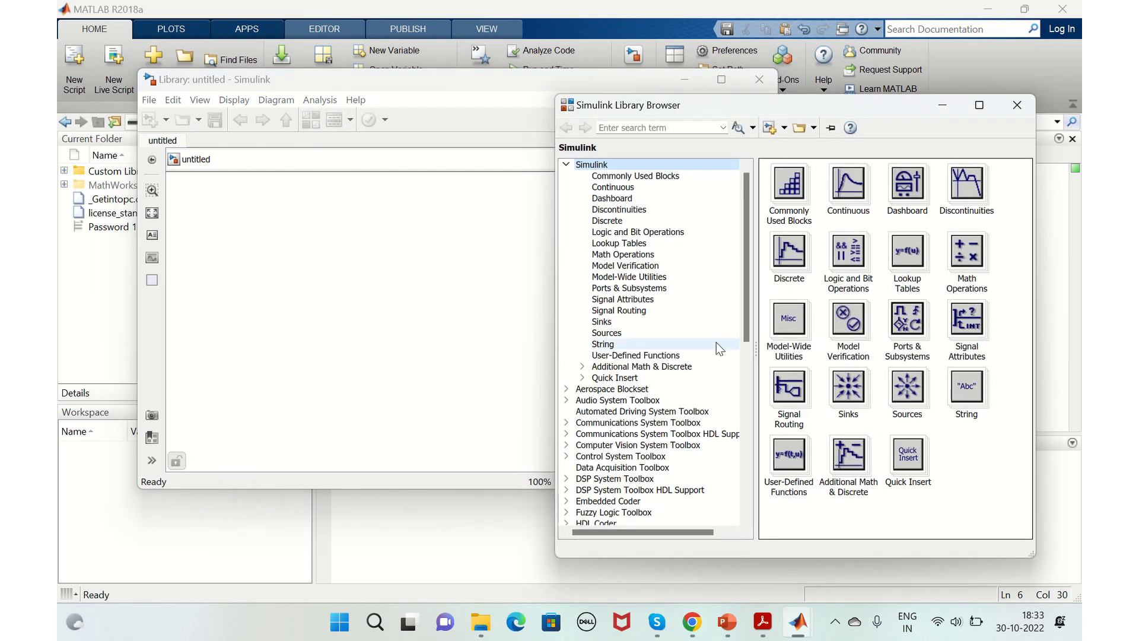
Drag Algebraic Constraint (Math Operations) and Bus Assignment (Signal Routing) into the library
left_click(947, 195)
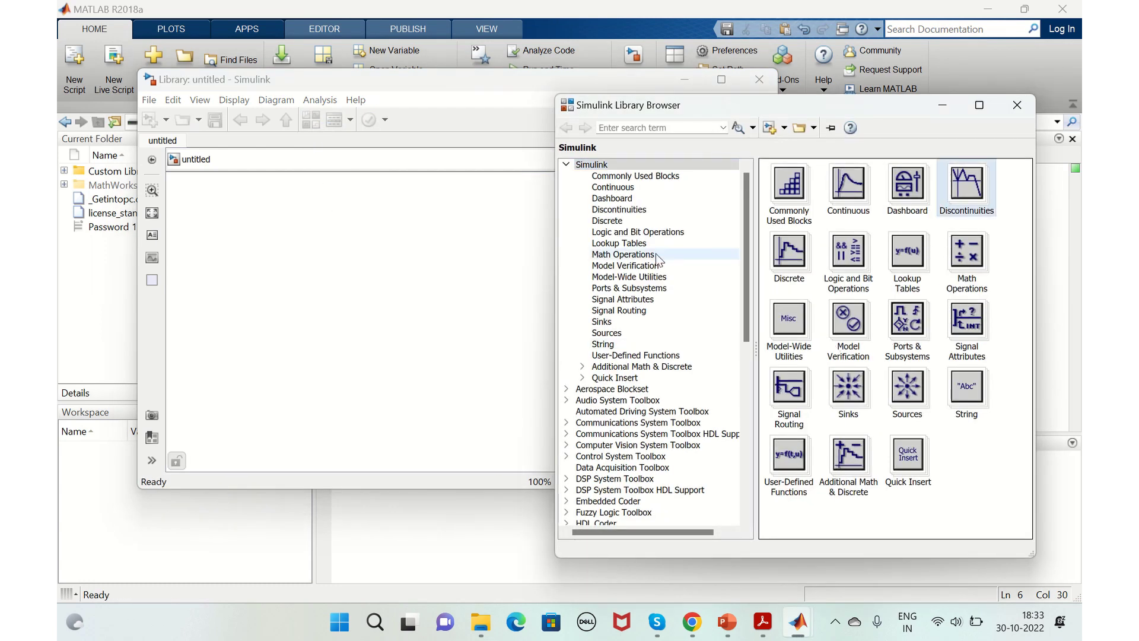
left_click(621, 256)
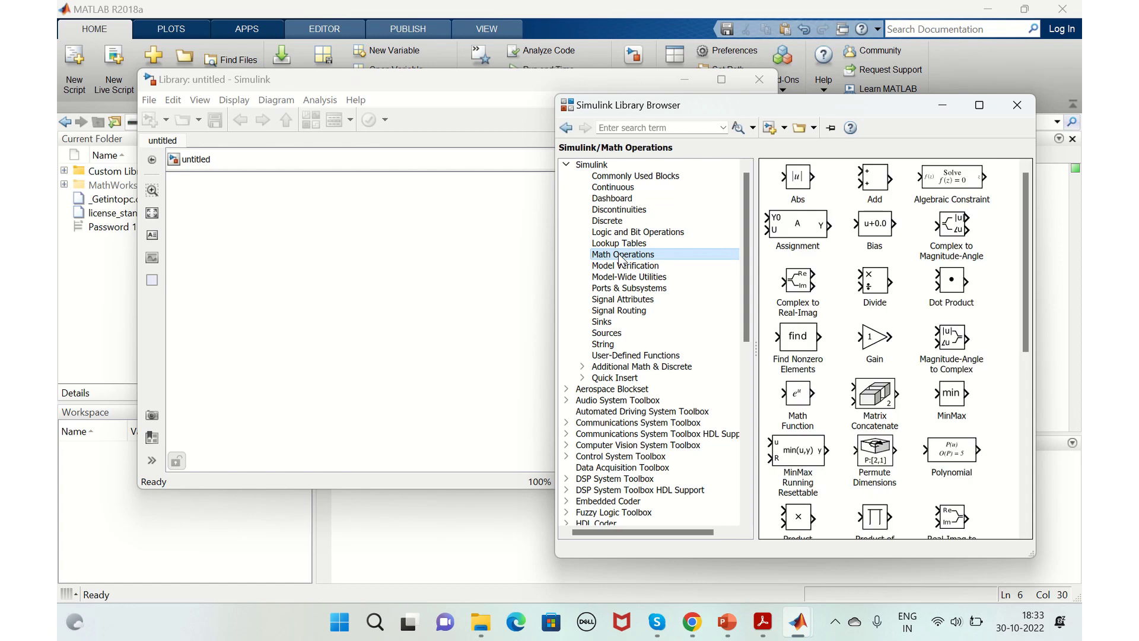
left_click(948, 198)
left_click_drag(947, 198, 368, 273)
left_click(928, 341)
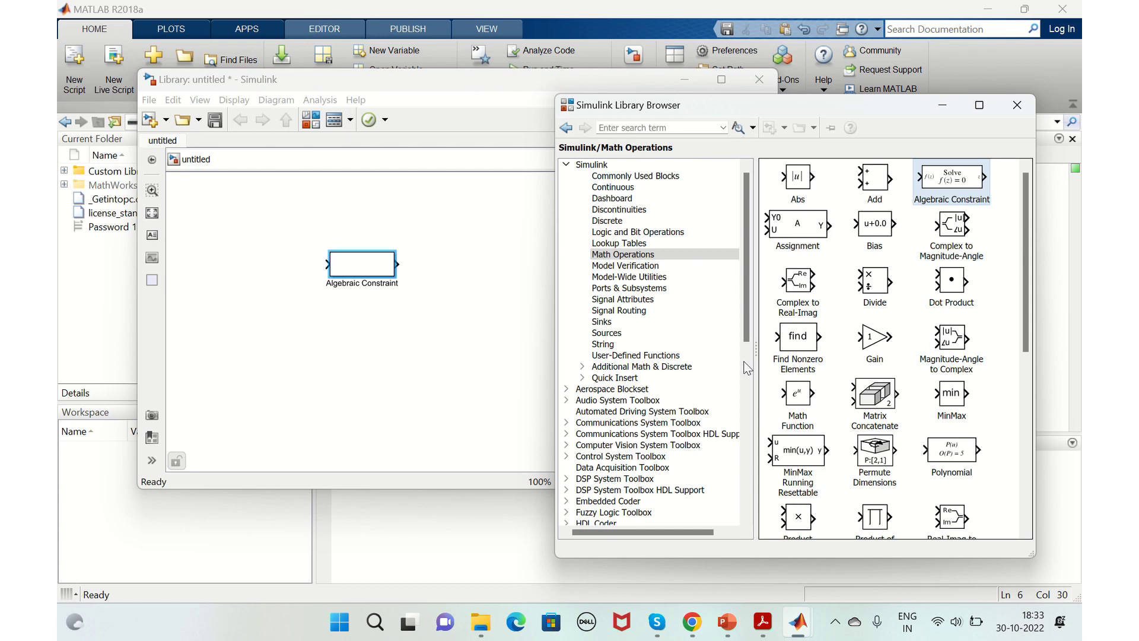
left_click(619, 310)
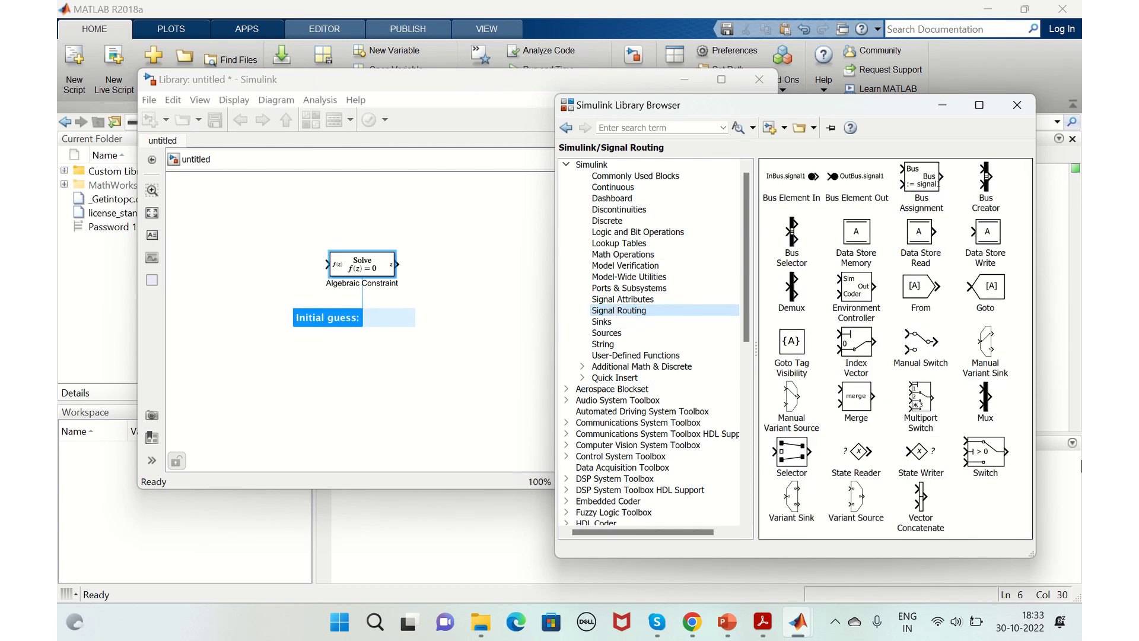
left_click(925, 192)
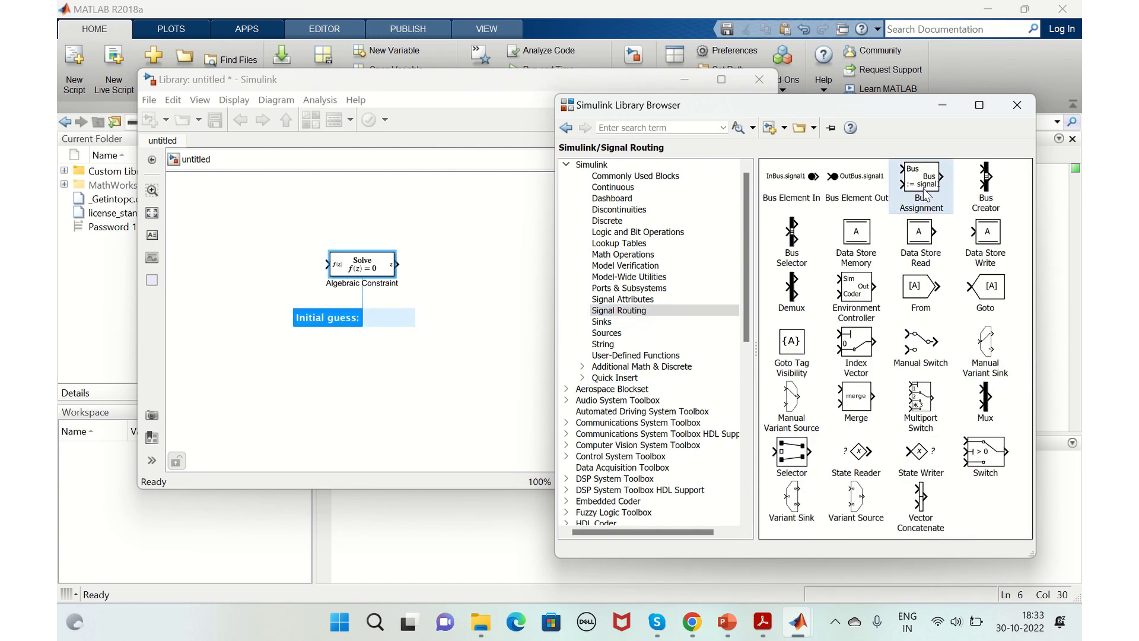
left_click_drag(925, 193, 457, 274)
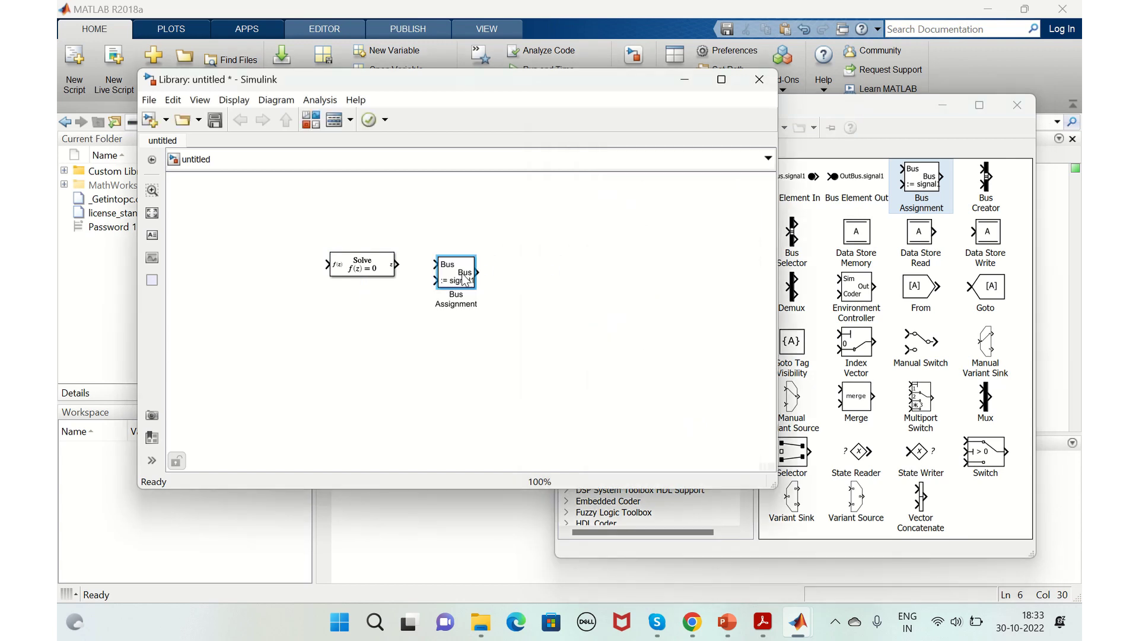
left_click(319, 337)
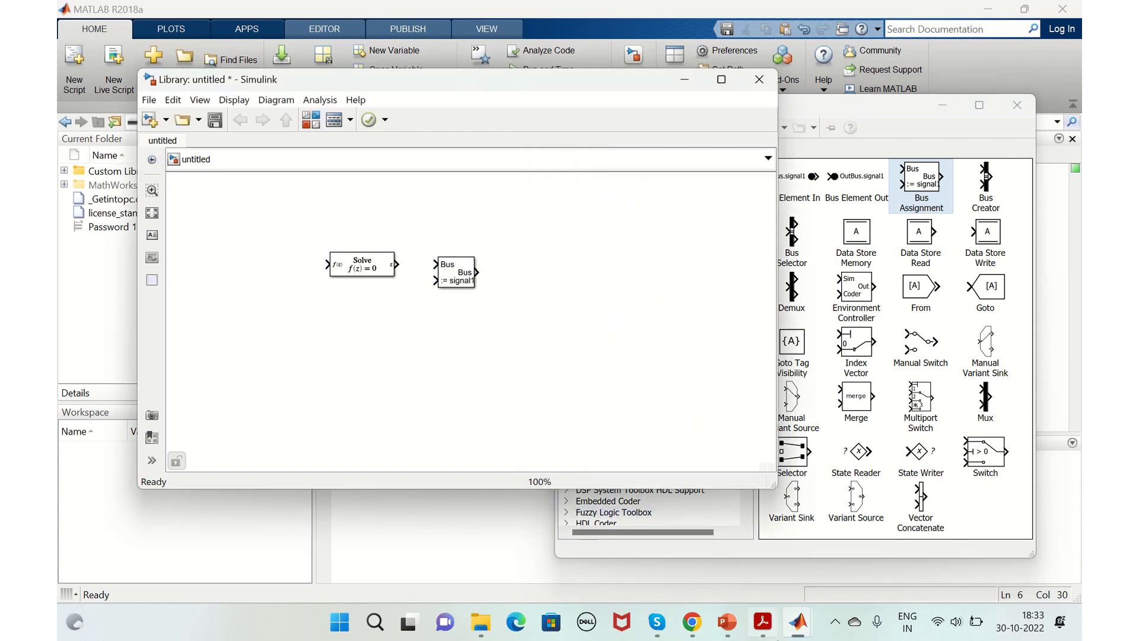
Copy the set_param(gcs,'EnableLBRepository','on') line from step 3 of the help page
left_click(692, 622)
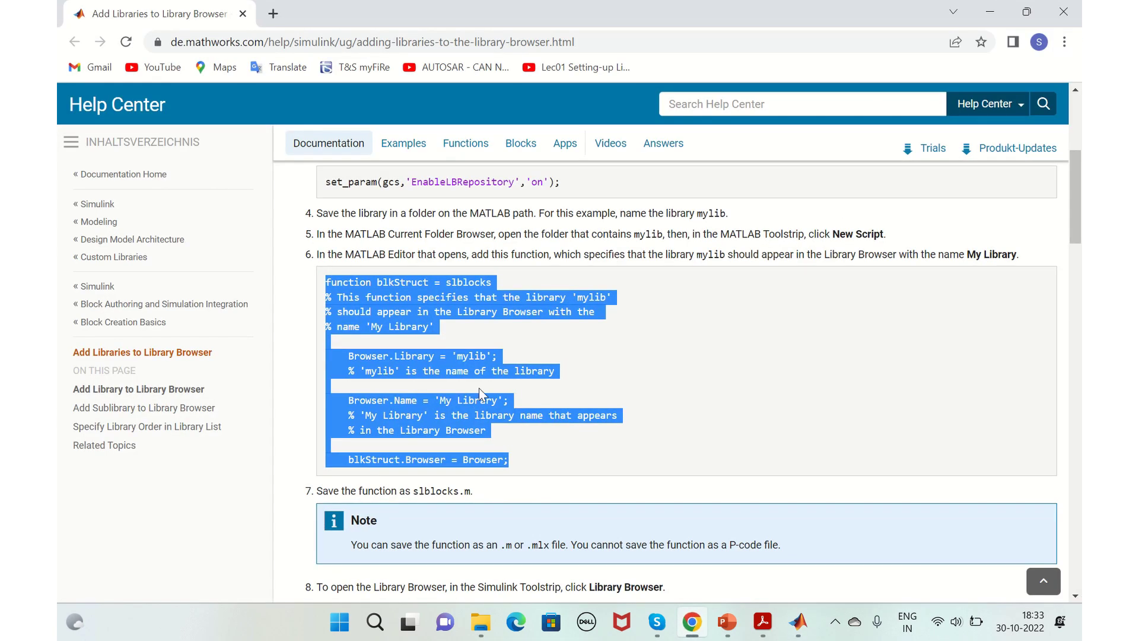
scroll(544, 234, "up", 2)
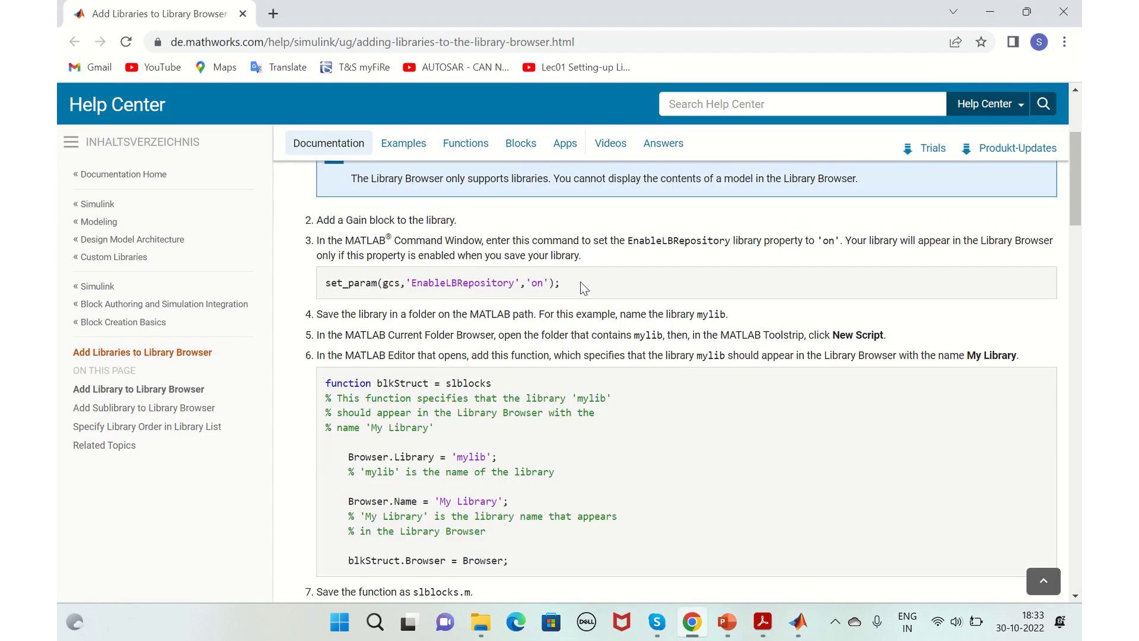
left_click_drag(584, 286, 331, 286)
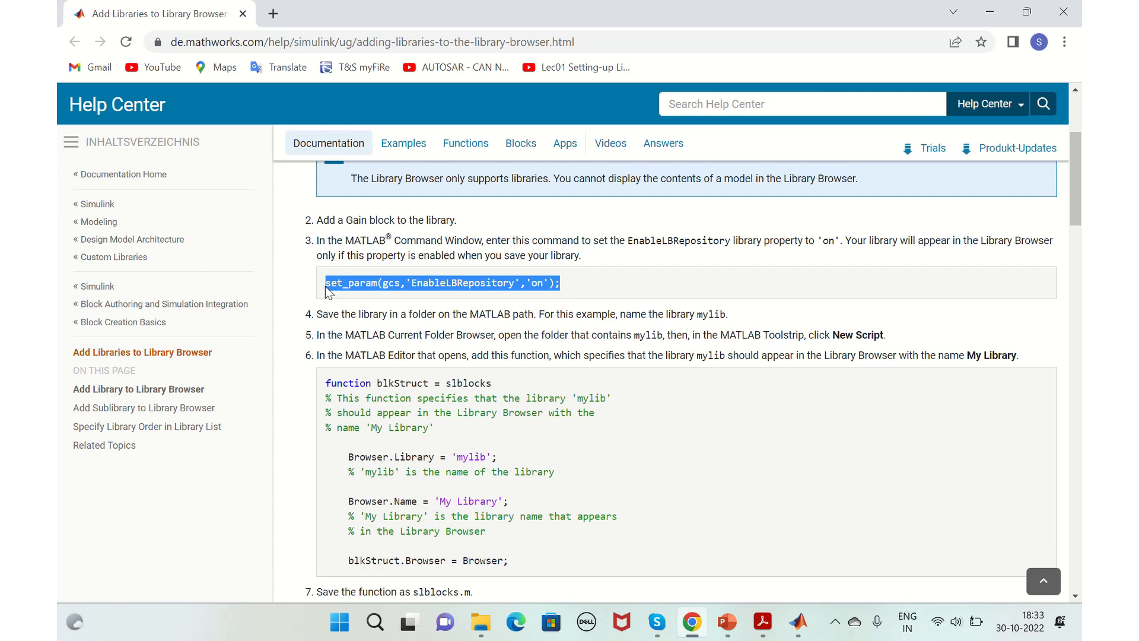
Run set_param(gcs,'EnableLBRepository','on'); in the Command Window, then return to the library
left_click(986, 11)
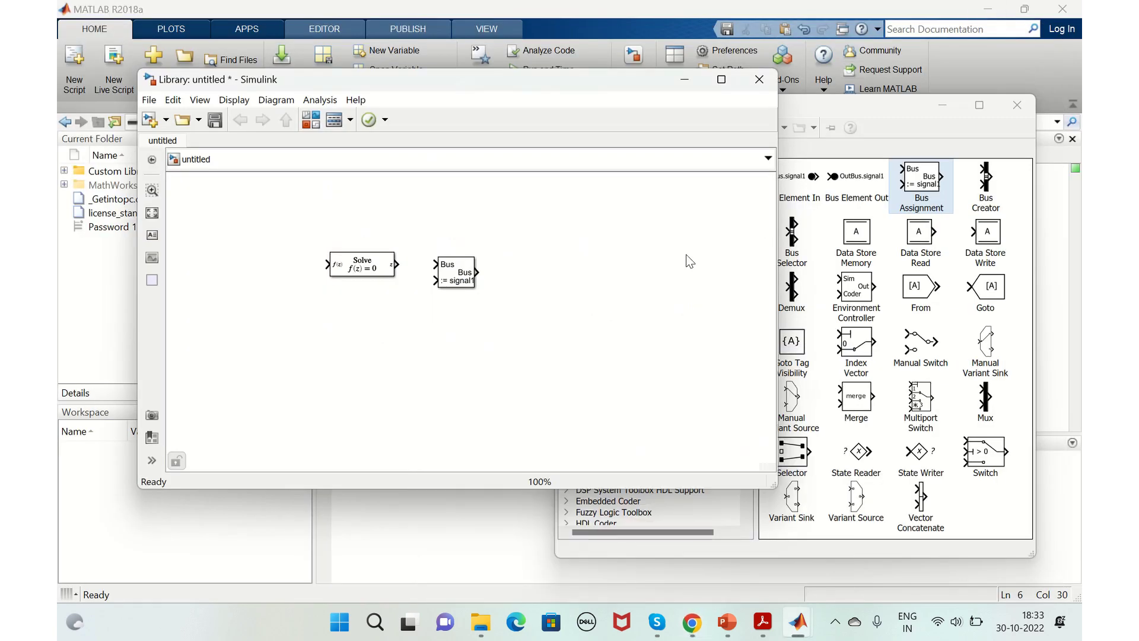
left_click(394, 529)
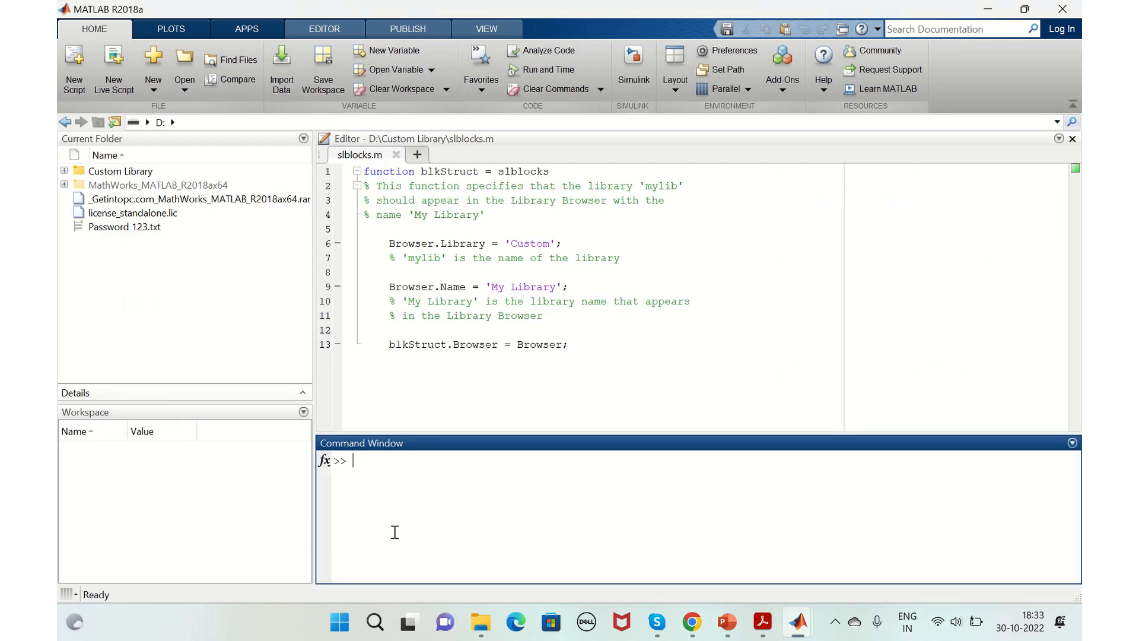
type("set_param(gcs,'EnableLBRepository','on');")
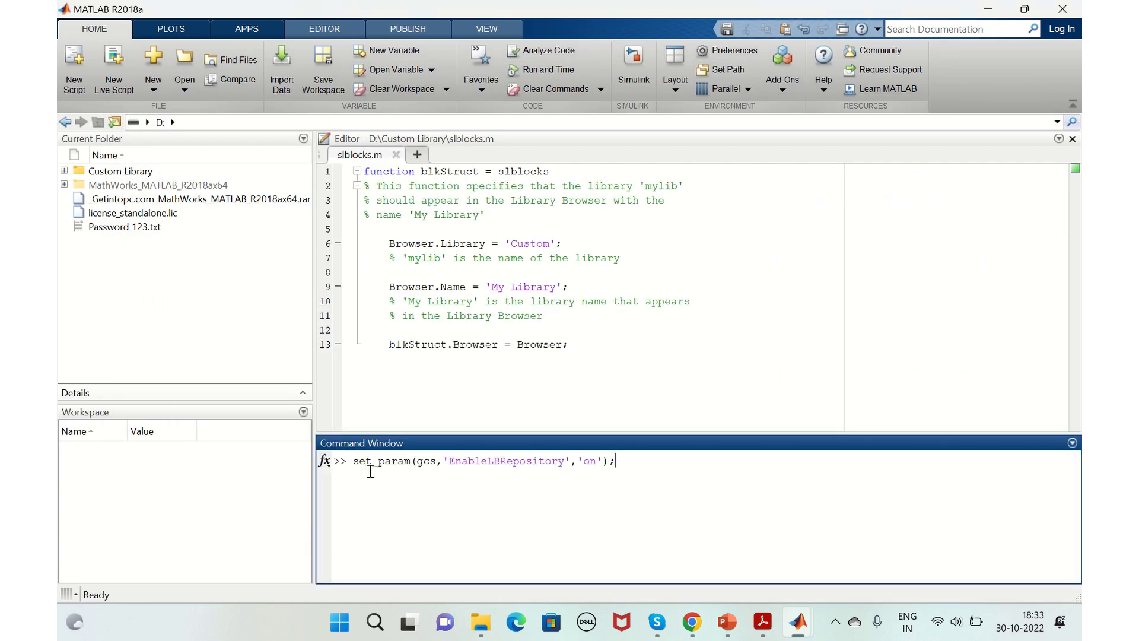
key("Return")
key("alt+Tab")
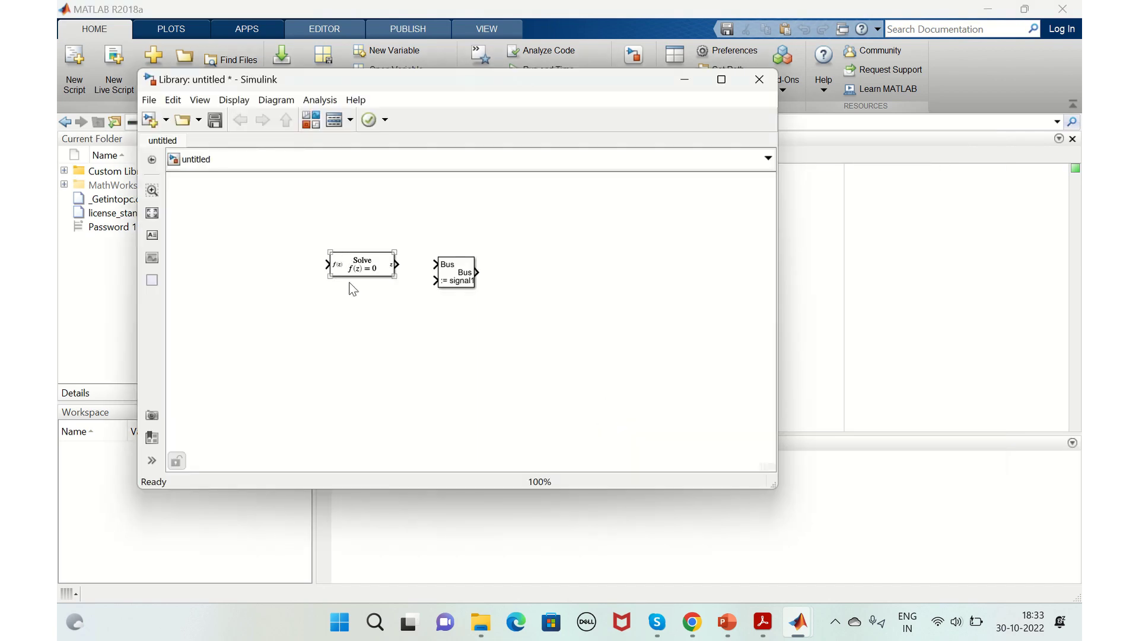
Save the two-block library under the file name Custom inside Custom Library
key("ctrl+s")
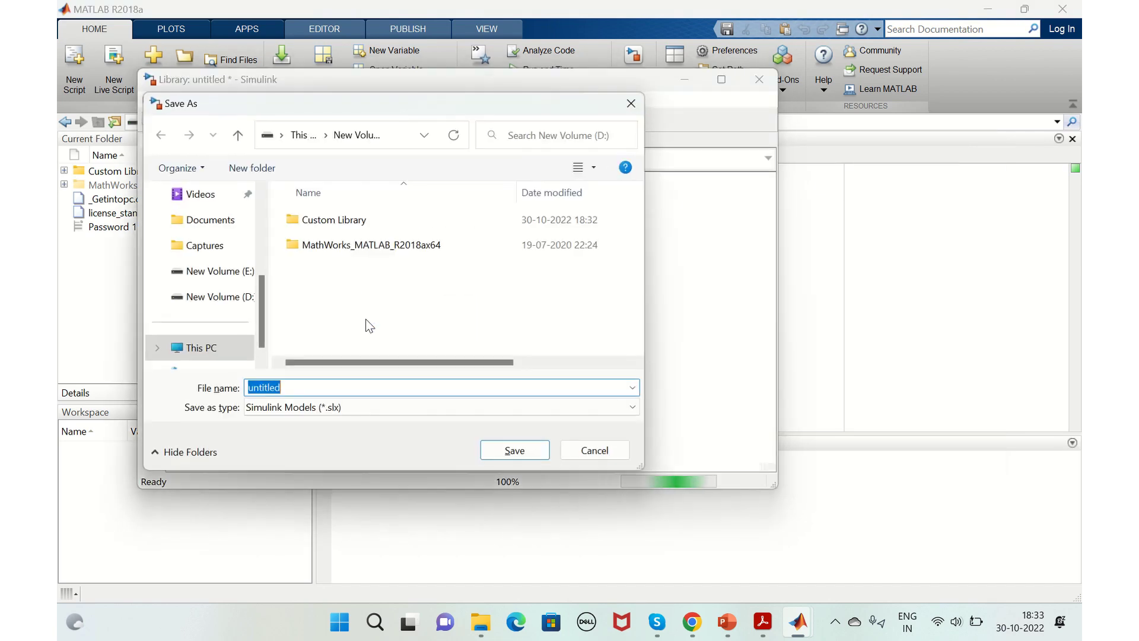
double_click(320, 223)
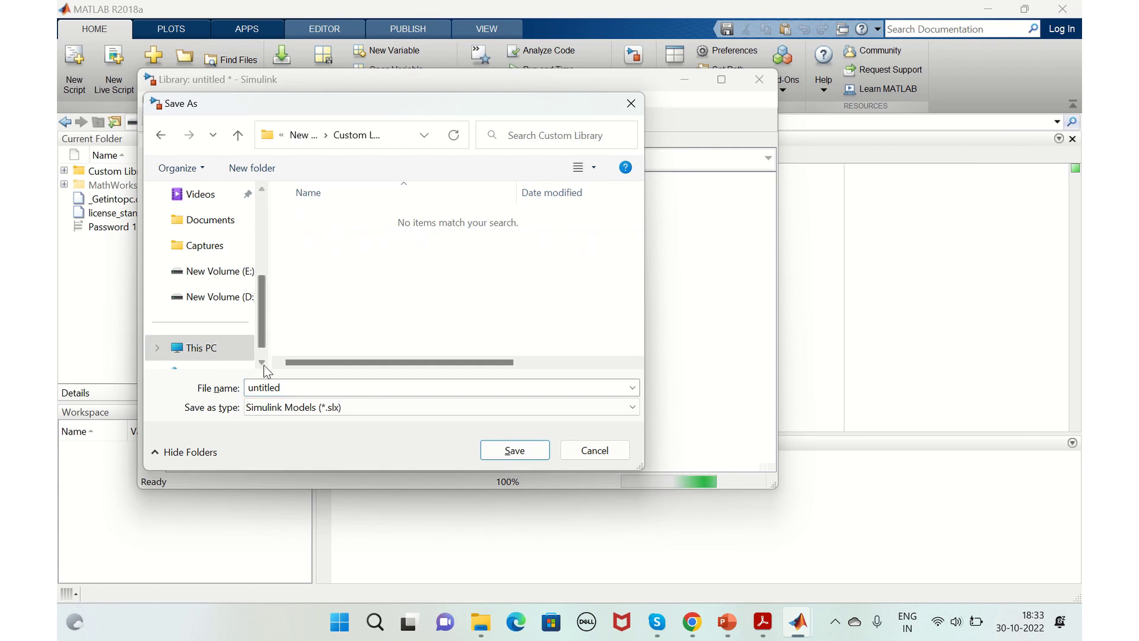
double_click(291, 388)
type("Cu")
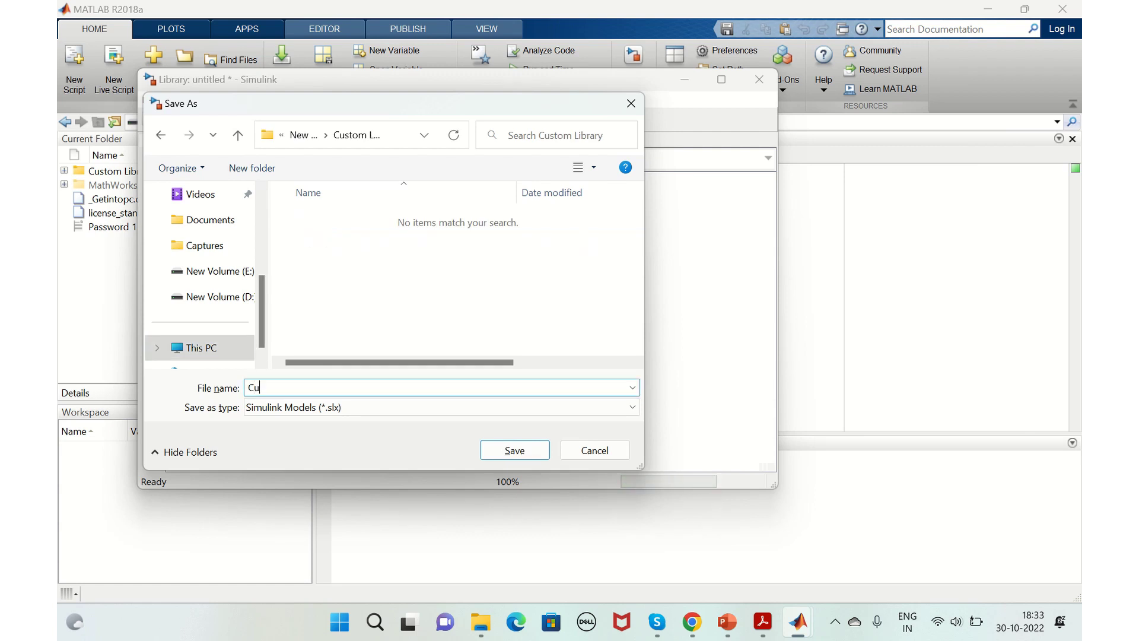
type("stom")
left_click(514, 450)
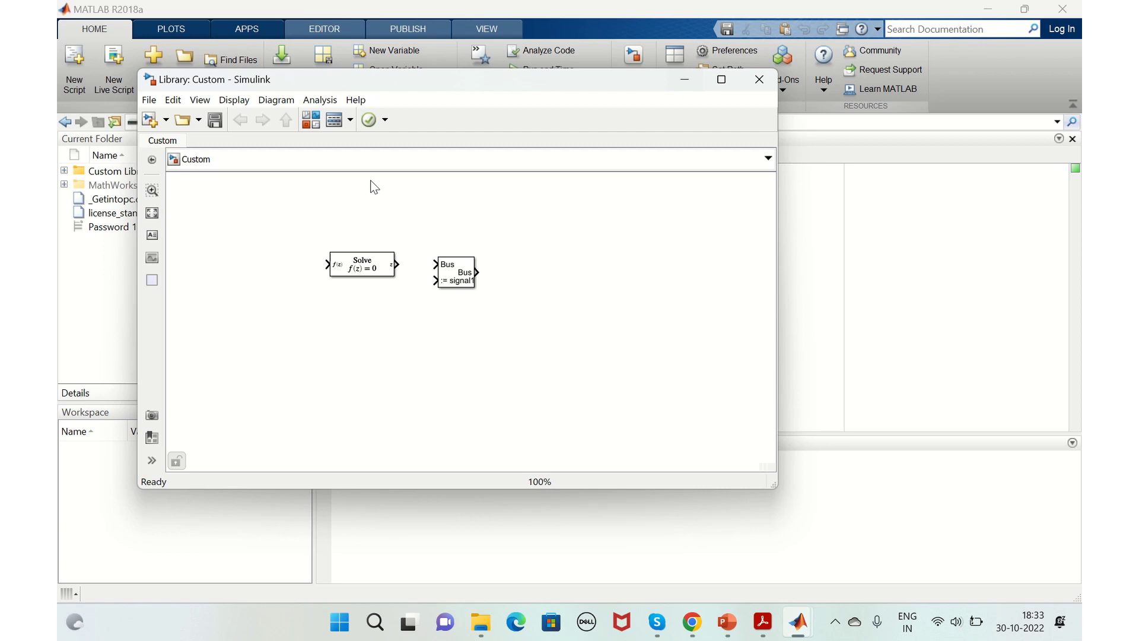
Create a new blank Simulink model and open the Simulink Library Browser from it
left_click(150, 122)
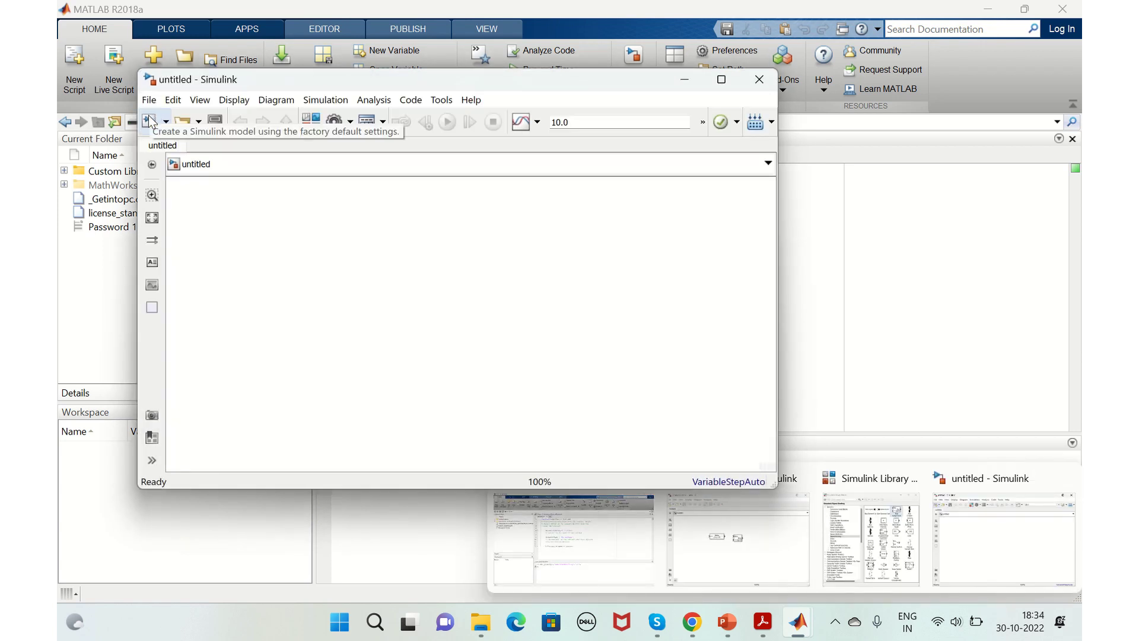
left_click_drag(249, 87, 361, 161)
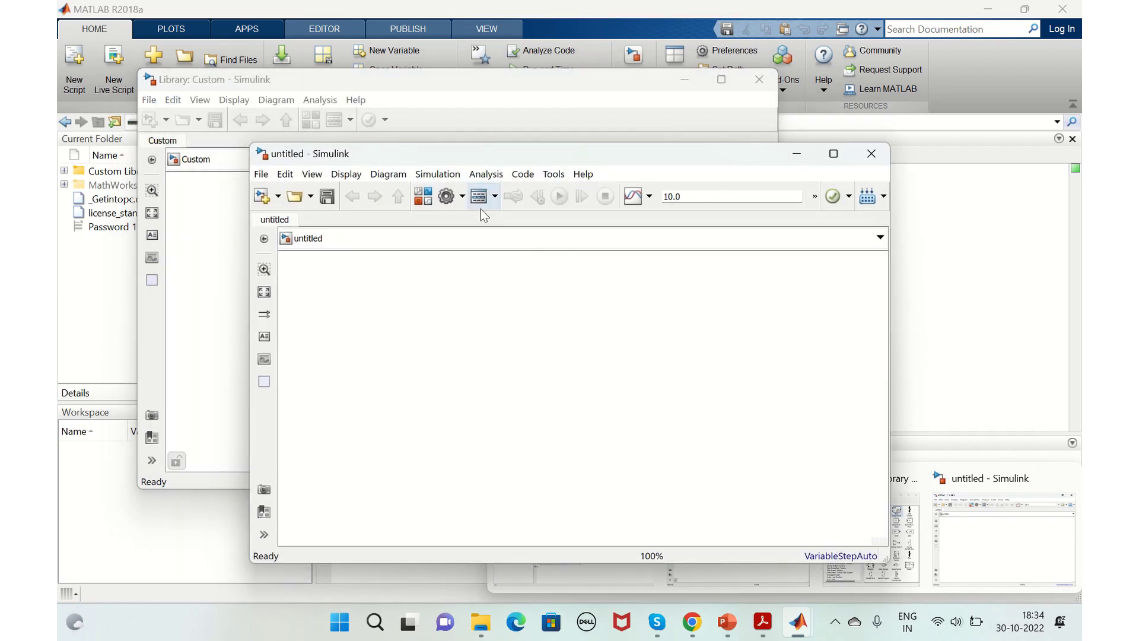
left_click(419, 194)
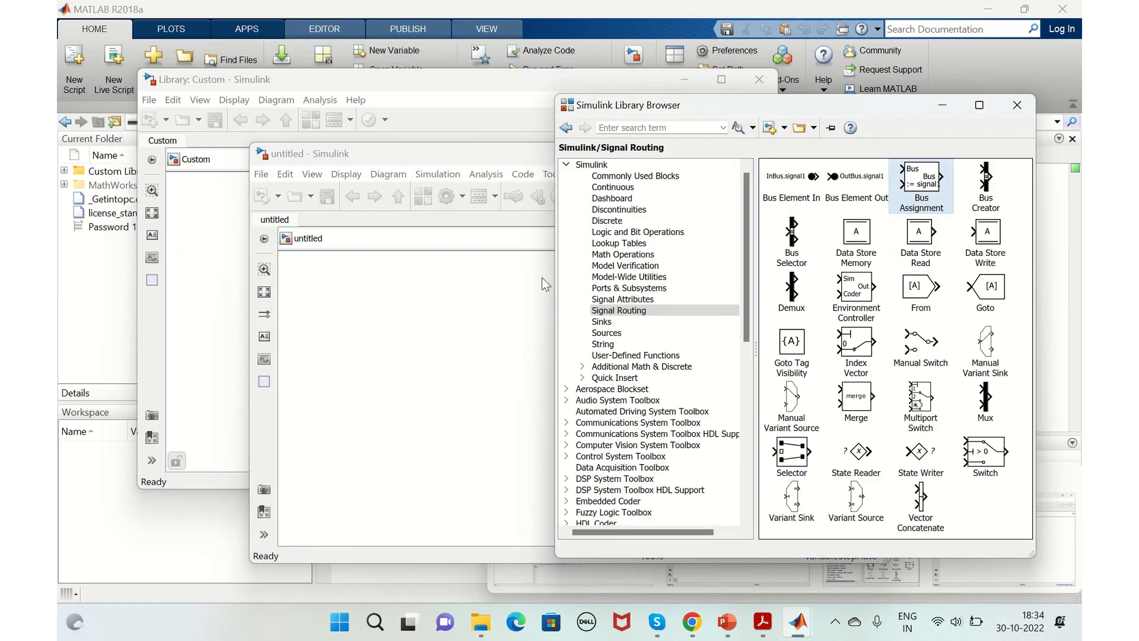
Refresh the library tree and select My Library to show Algebraic Constraint and Bus Assignment
right_click(720, 190)
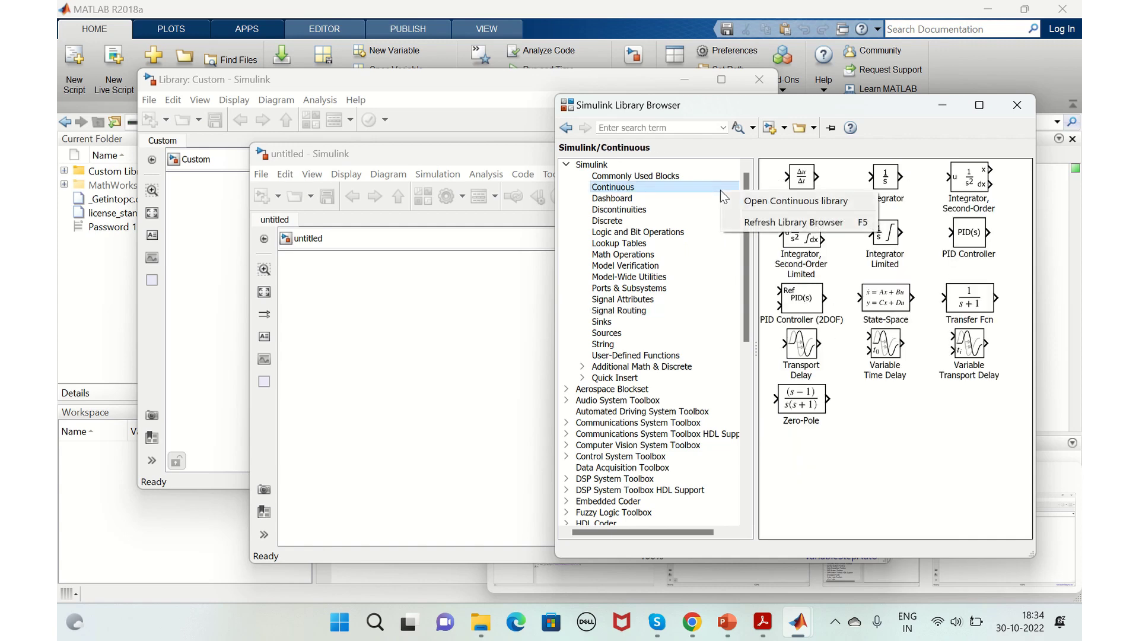
left_click(750, 223)
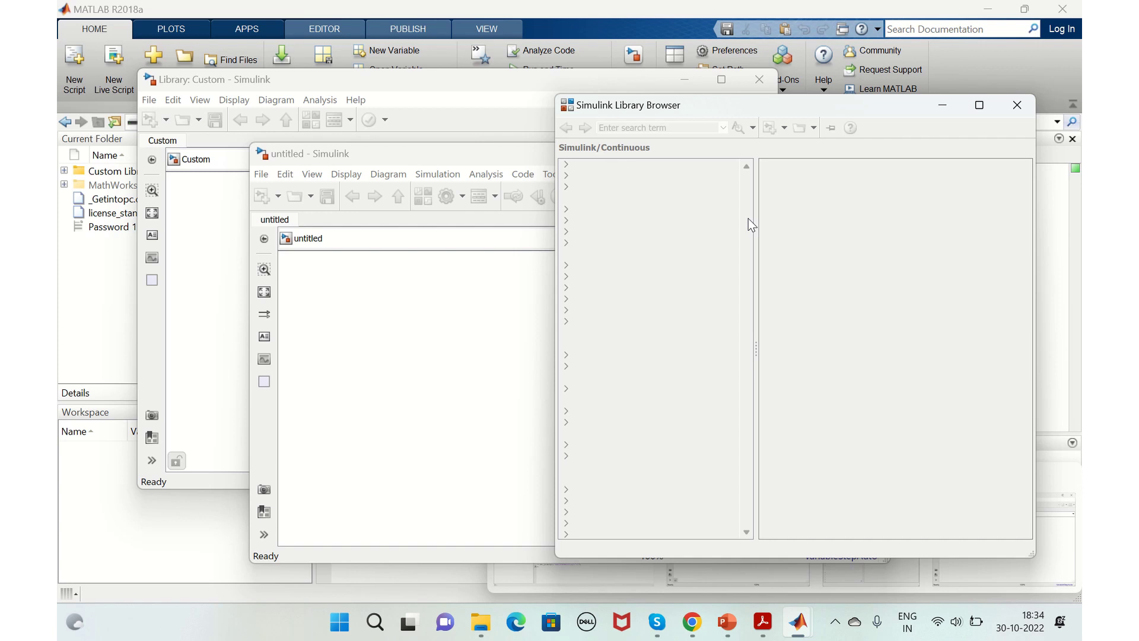
scroll(591, 368, "down", 4)
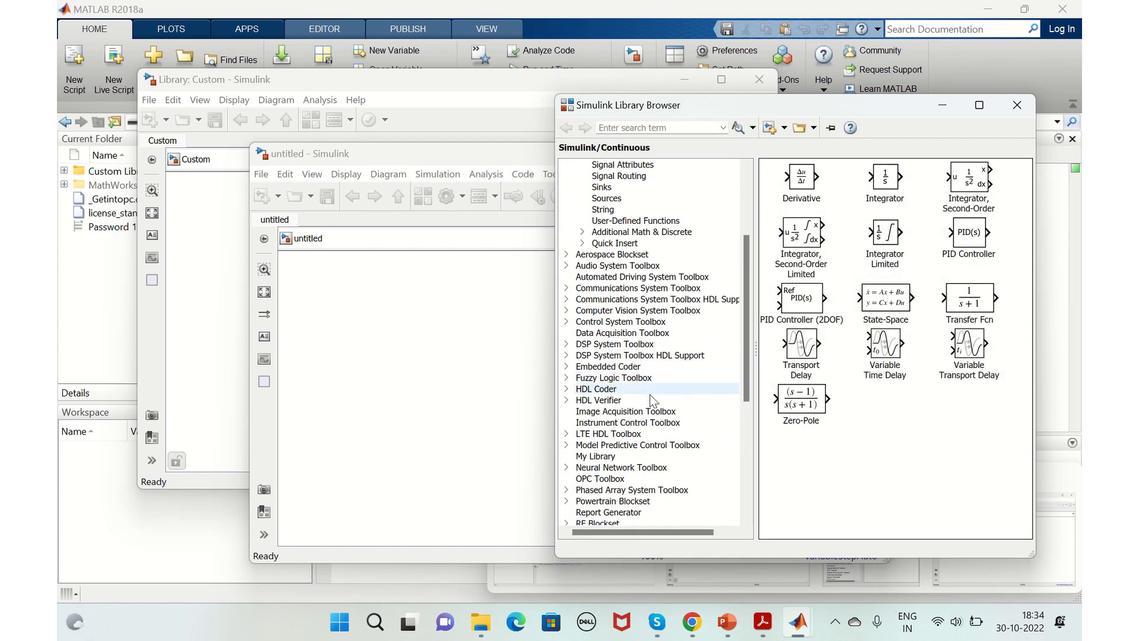
left_click(594, 457)
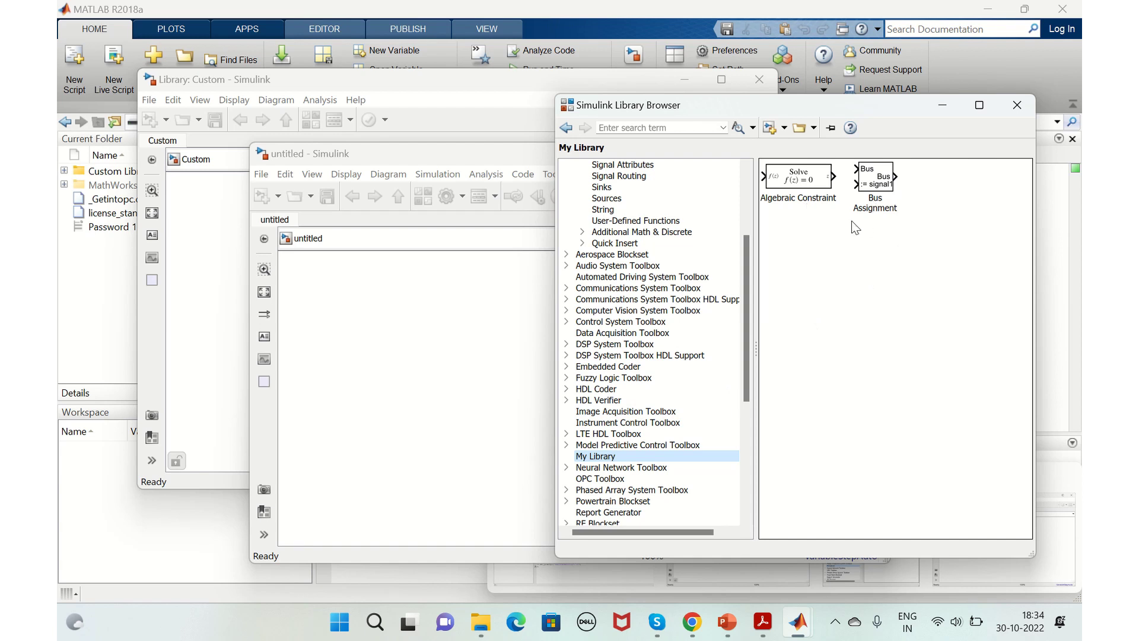